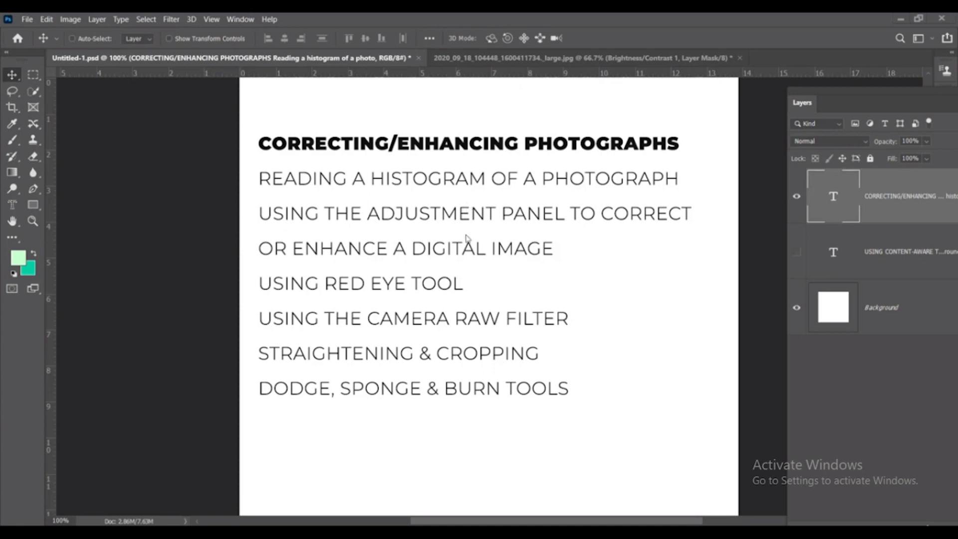
- Switch to the city skyline photo, view it at 100%, and display its histogram over the image
{"action": "left_click", "coordinate": [524, 58]}
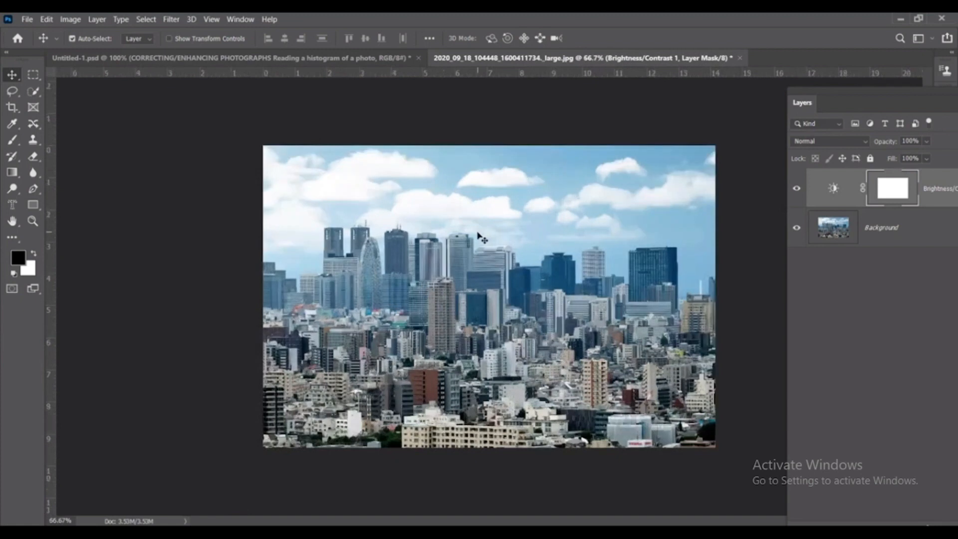
{"action": "key", "text": "ctrl+1"}
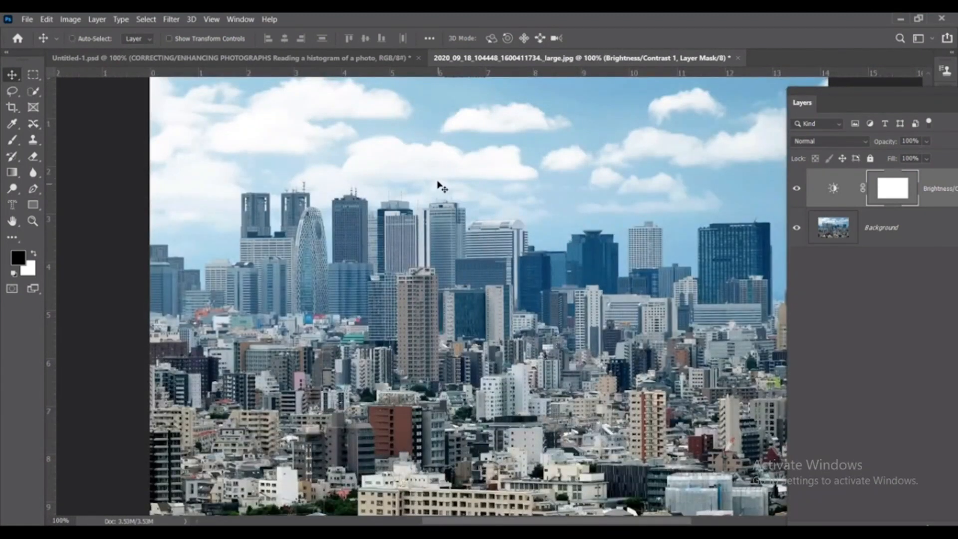
{"action": "left_click_drag", "start_coordinate": [808, 99], "coordinate": [844, 96]}
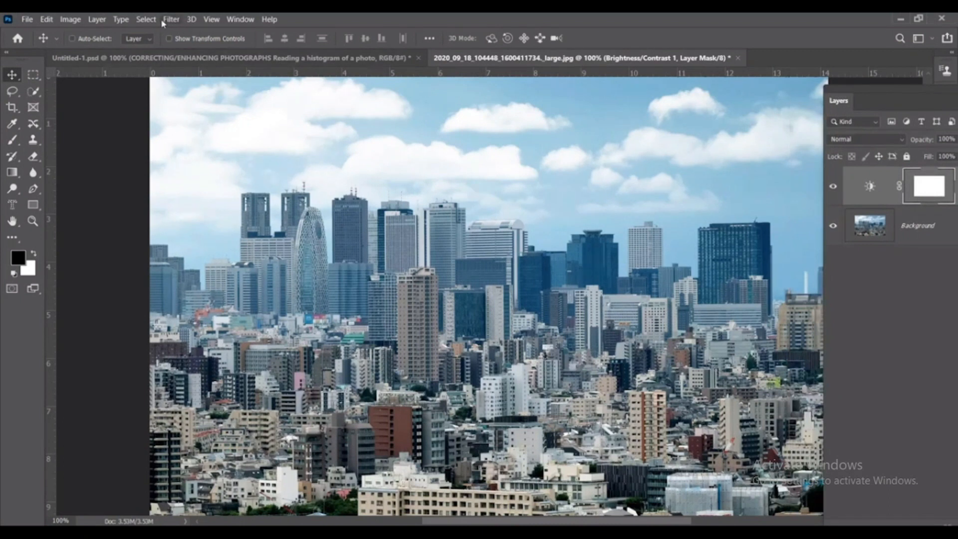
{"action": "left_click", "coordinate": [240, 19]}
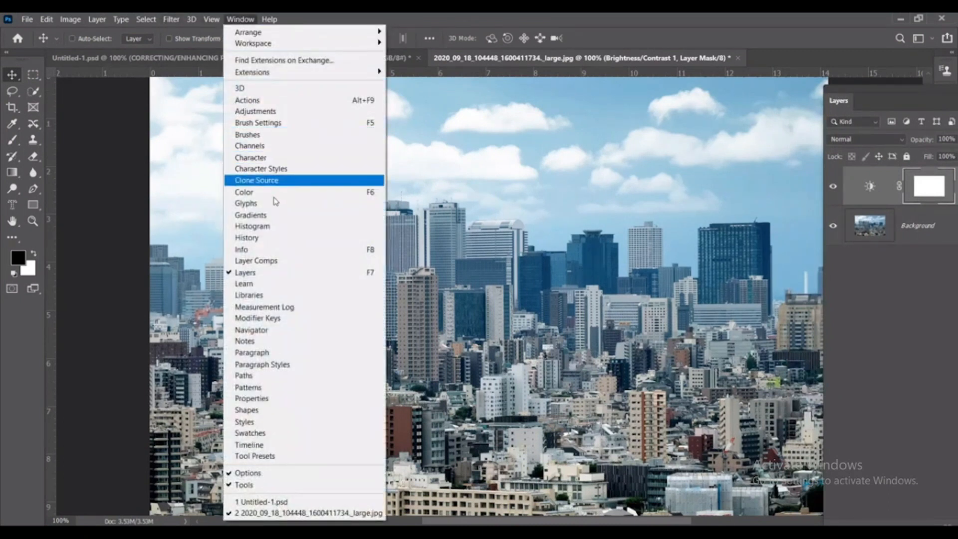
{"action": "left_click", "coordinate": [252, 226]}
{"action": "left_click_drag", "start_coordinate": [160, 78], "coordinate": [534, 89]}
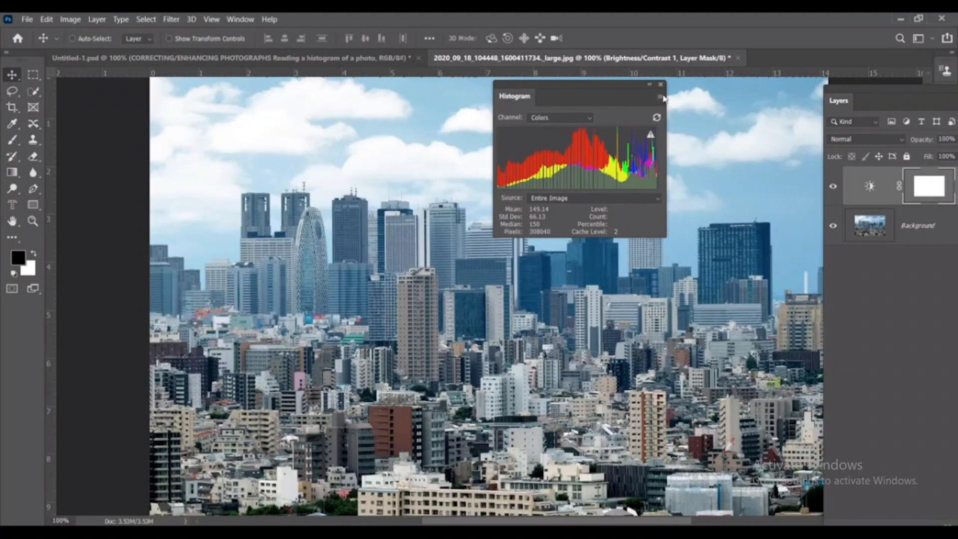
- Compare the histogram's Compact View and All Channels View, then return it to Expanded View beside the layers
{"action": "left_click", "coordinate": [661, 97]}
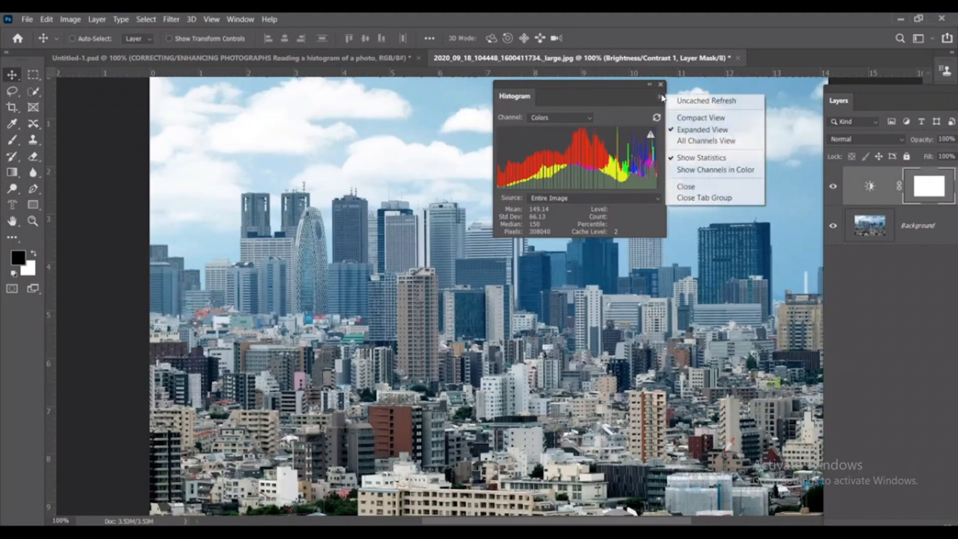
{"action": "left_click", "coordinate": [689, 120]}
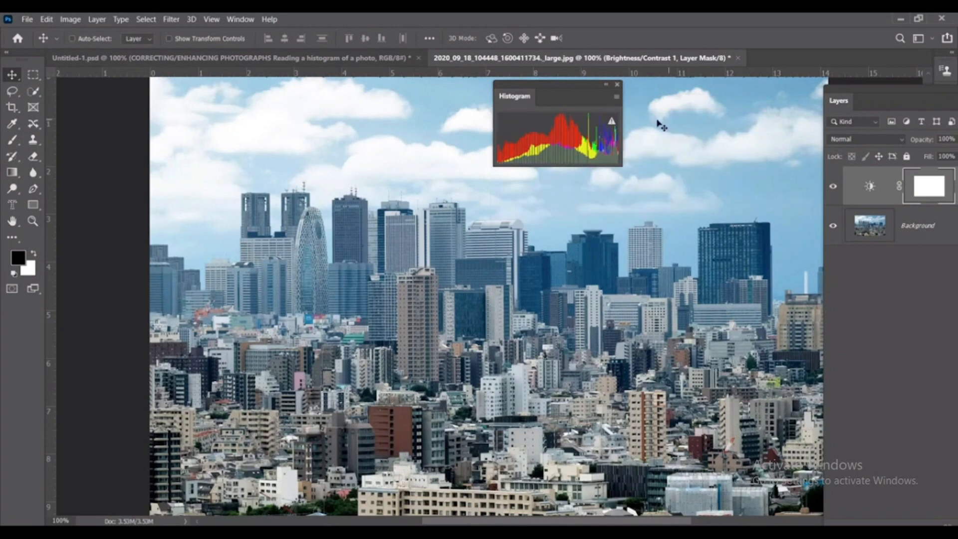
{"action": "left_click", "coordinate": [616, 97]}
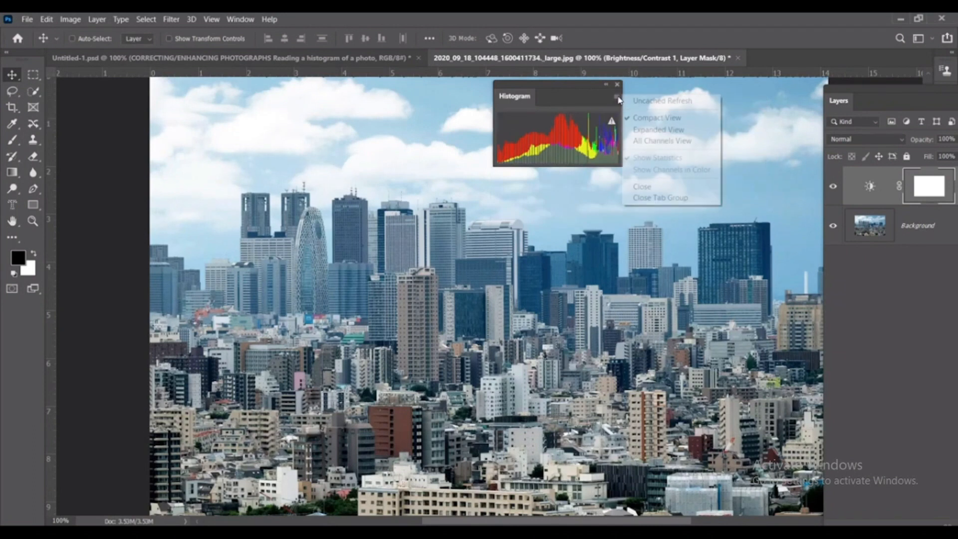
{"action": "left_click", "coordinate": [635, 140]}
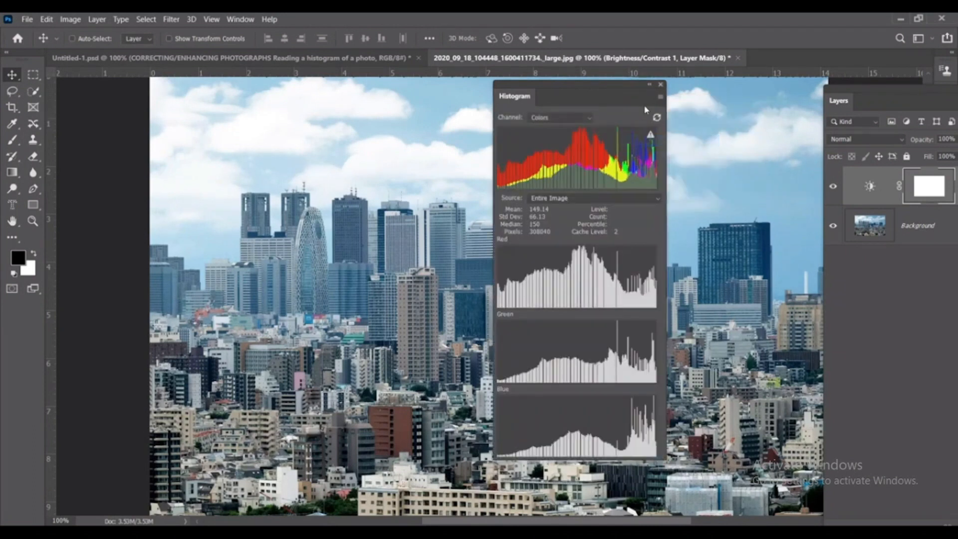
{"action": "left_click", "coordinate": [660, 97]}
{"action": "left_click", "coordinate": [674, 129]}
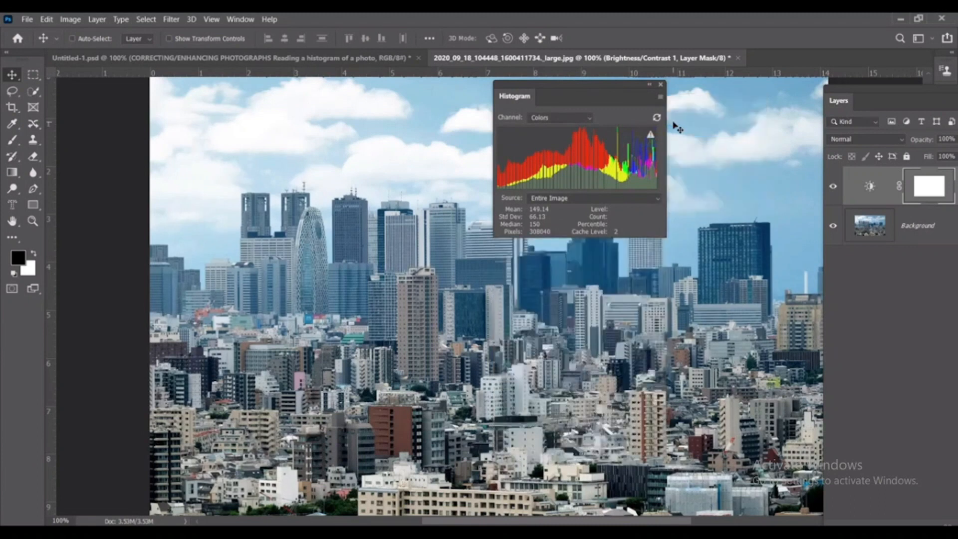
{"action": "left_click_drag", "start_coordinate": [568, 88], "coordinate": [692, 66]}
- View the histogram for the RGB channel, then return it to Colors
{"action": "left_click", "coordinate": [676, 100]}
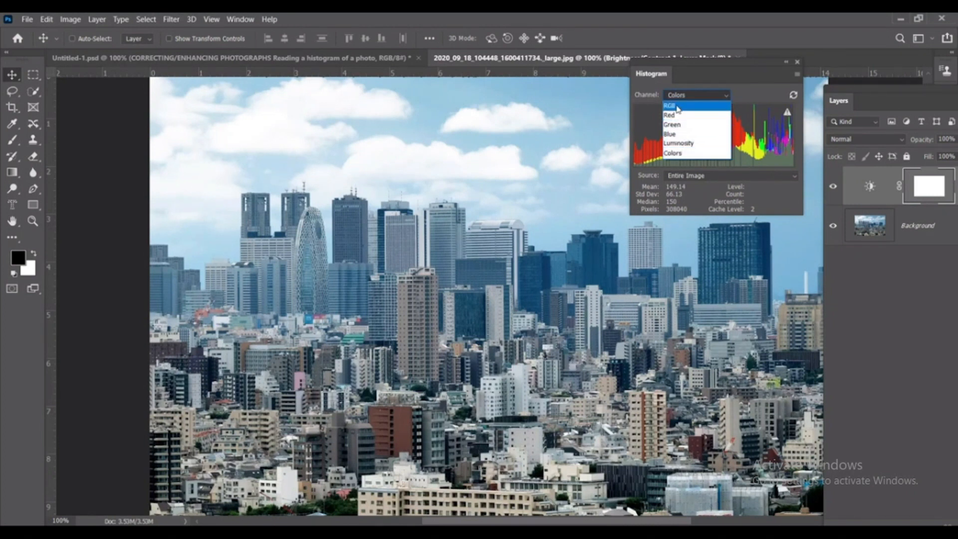
{"action": "left_click", "coordinate": [678, 107]}
{"action": "left_click", "coordinate": [687, 96]}
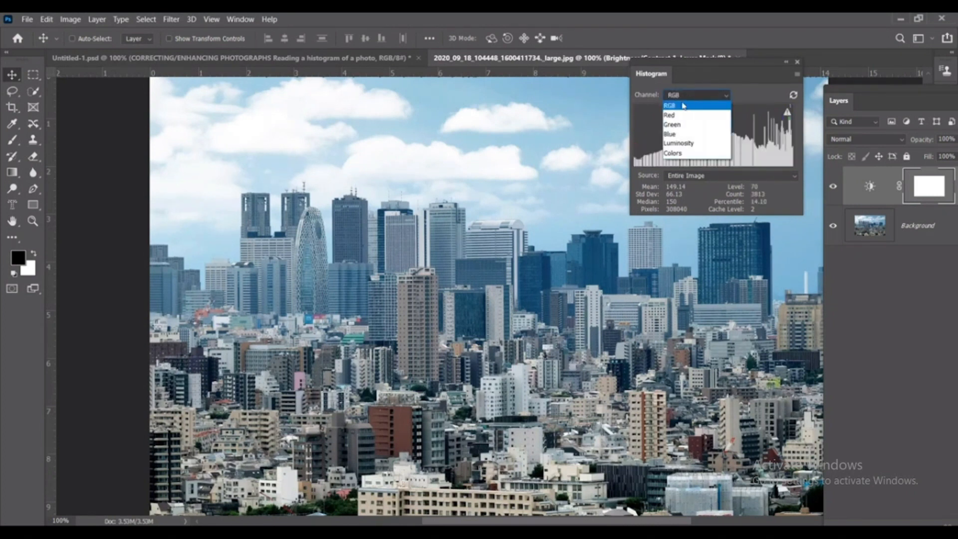
{"action": "left_click", "coordinate": [678, 108]}
{"action": "left_click", "coordinate": [676, 95]}
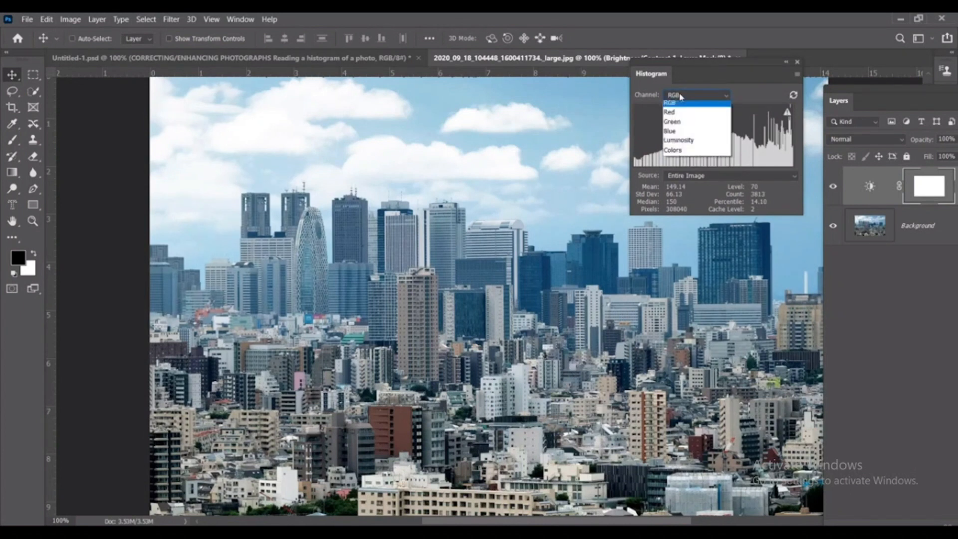
{"action": "left_click", "coordinate": [676, 154]}
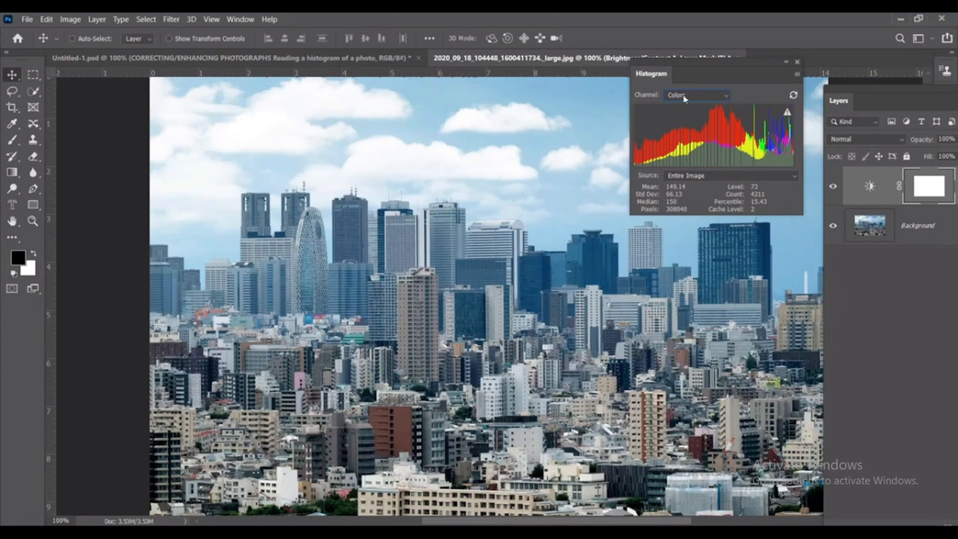
{"action": "left_click", "coordinate": [686, 98]}
{"action": "left_click", "coordinate": [695, 156]}
- Toggle the Brightness/Contrast 1 layer's visibility to compare the histogram with and without it, leaving the layer hidden
{"action": "left_click", "coordinate": [833, 186]}
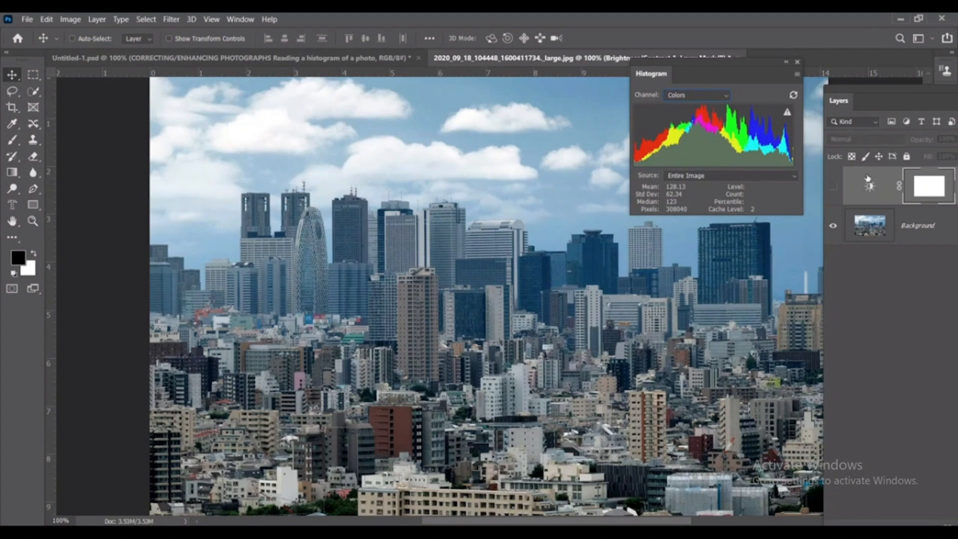
{"action": "left_click", "coordinate": [834, 188]}
{"action": "left_click", "coordinate": [833, 188]}
{"action": "left_click_drag", "start_coordinate": [664, 63], "coordinate": [641, 18]}
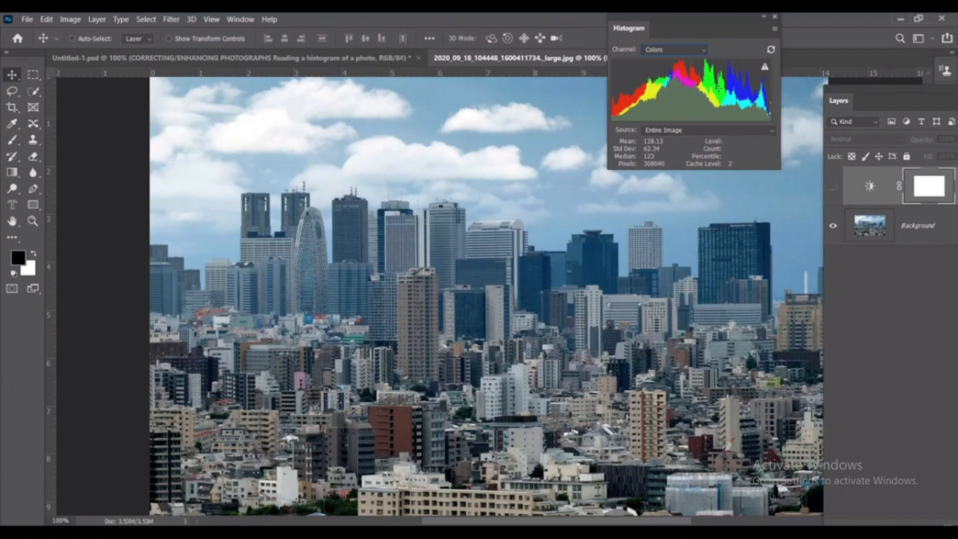
- Delete the mask of the Brightness/Contrast 1 layer and then the adjustment layer itself
{"action": "left_click_drag", "start_coordinate": [901, 91], "coordinate": [762, 97]}
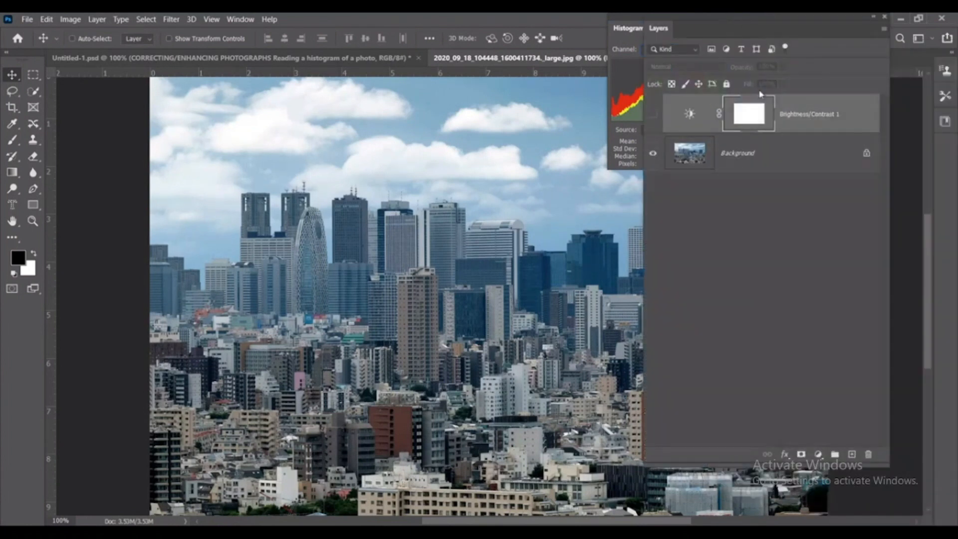
{"action": "right_click", "coordinate": [761, 104]}
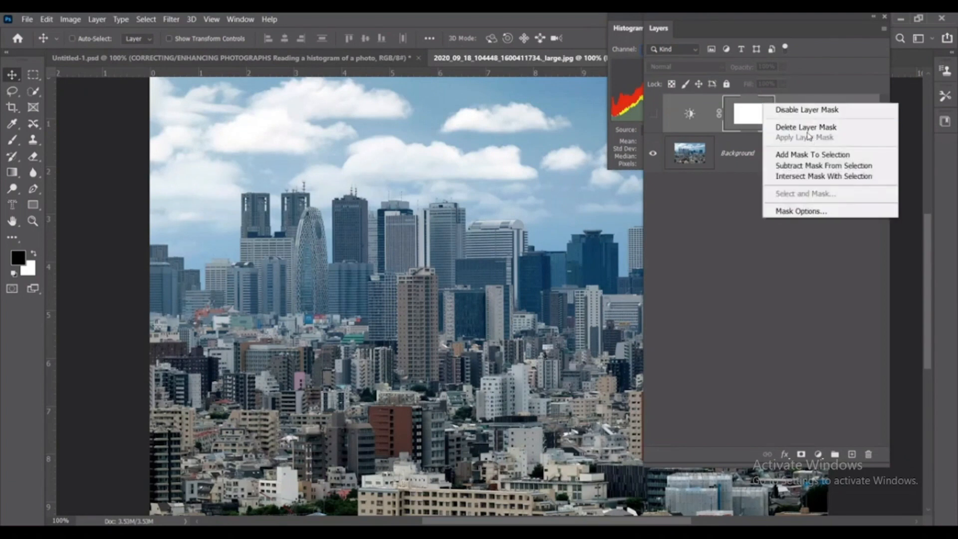
{"action": "left_click", "coordinate": [810, 128]}
{"action": "right_click", "coordinate": [771, 114]}
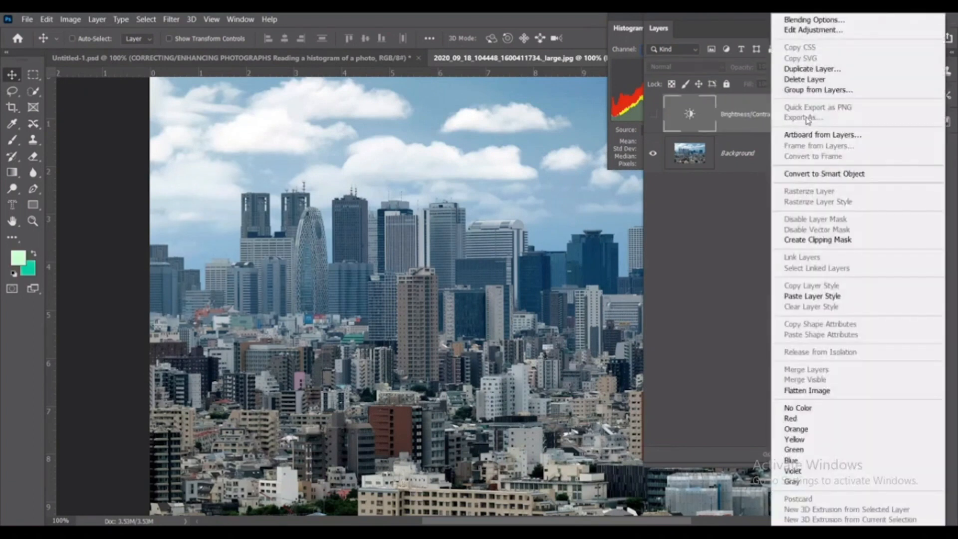
{"action": "left_click", "coordinate": [811, 79]}
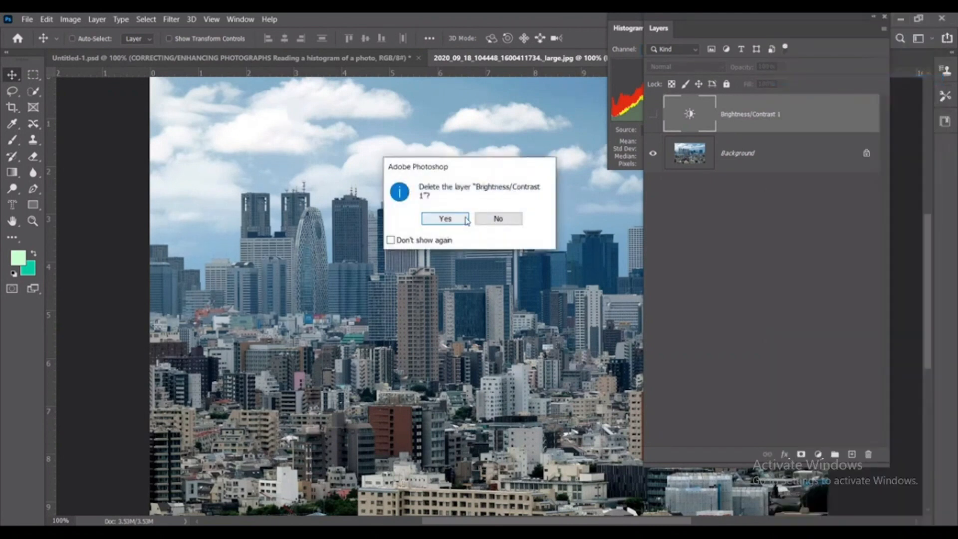
{"action": "left_click", "coordinate": [443, 217]}
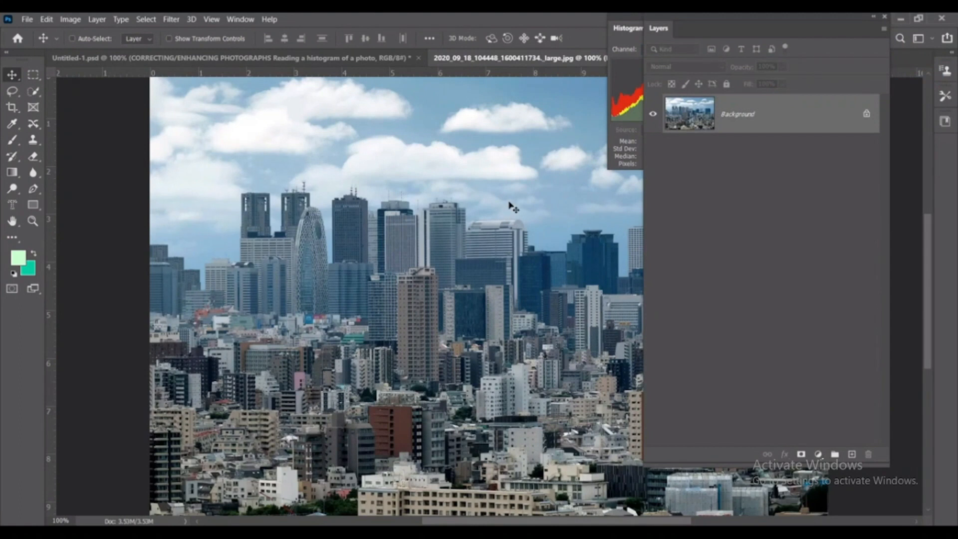
- Review the available image adjustments and add a Brightness/Contrast adjustment layer above the Background photo
{"action": "left_click", "coordinate": [70, 22]}
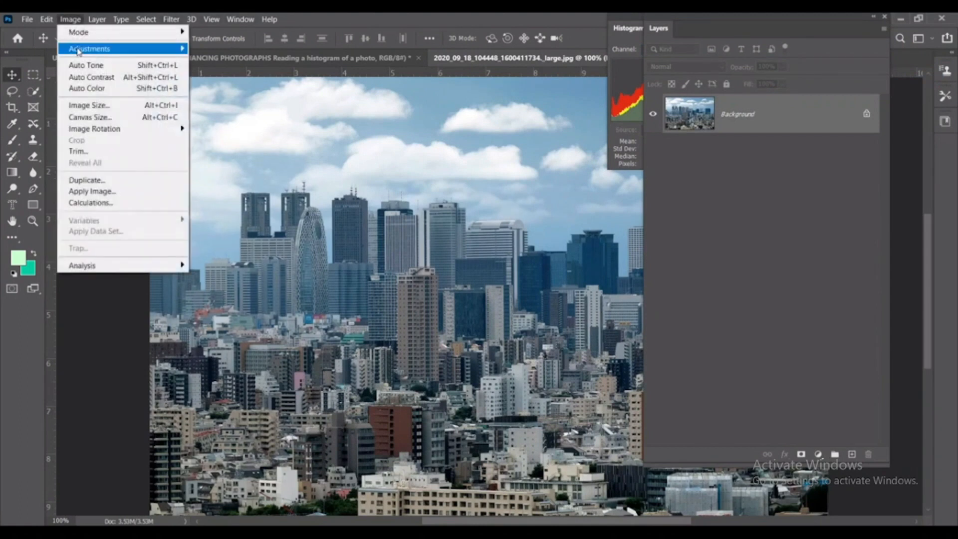
{"action": "mouse_move", "coordinate": [79, 50]}
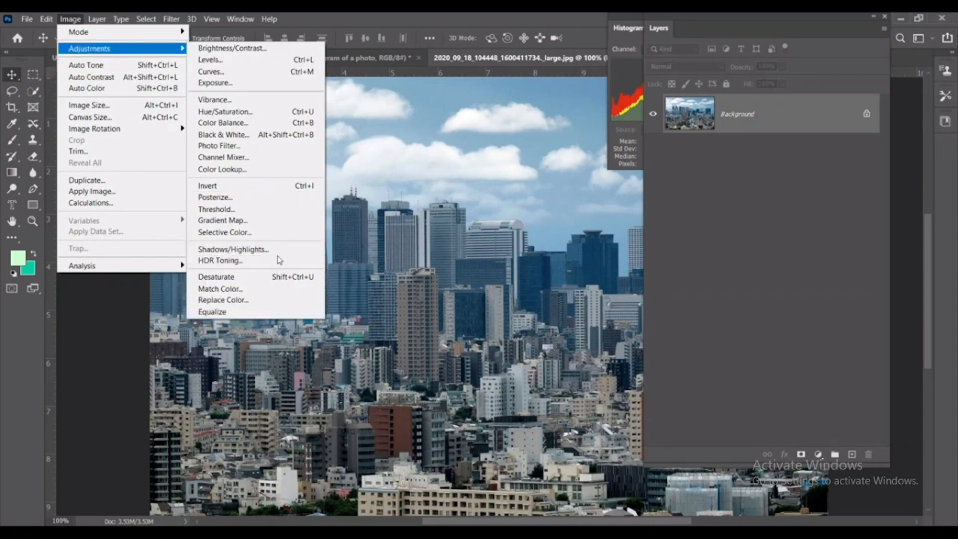
{"action": "left_click", "coordinate": [678, 22]}
{"action": "left_click_drag", "start_coordinate": [680, 21], "coordinate": [539, 36]}
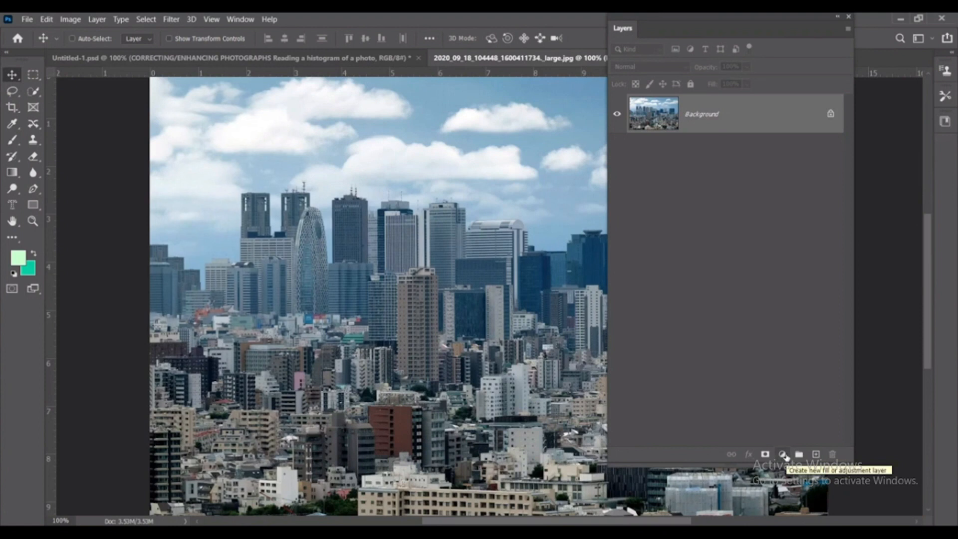
{"action": "left_click", "coordinate": [782, 455]}
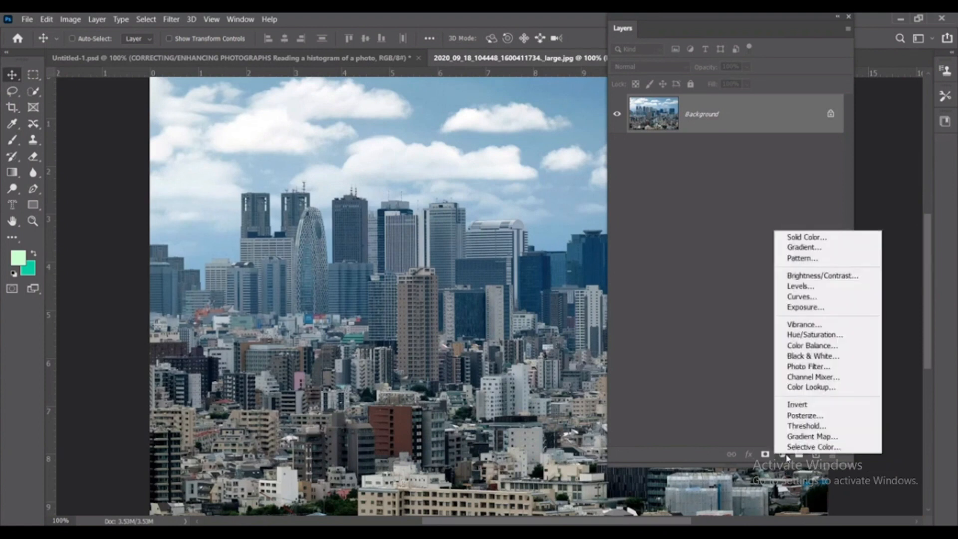
{"action": "left_click", "coordinate": [815, 278]}
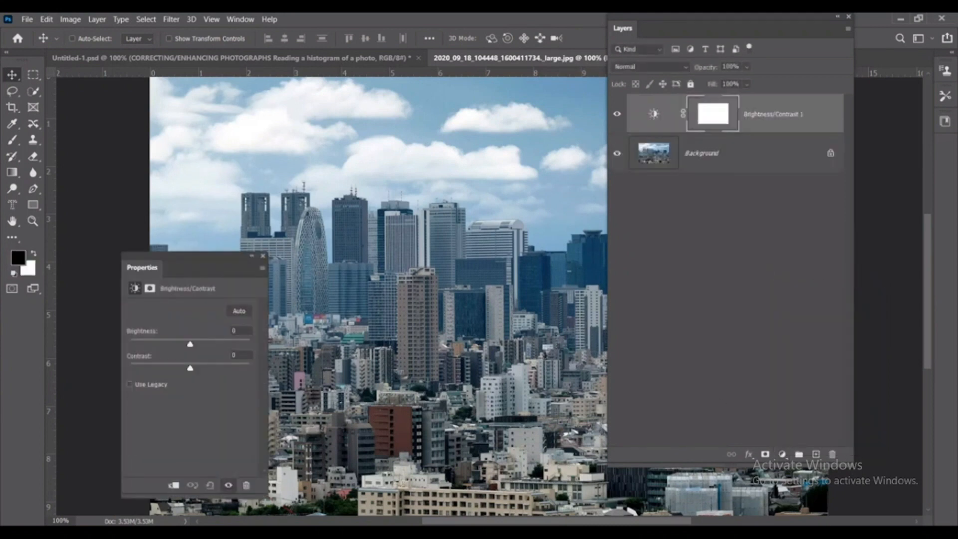
{"action": "left_click", "coordinate": [782, 454]}
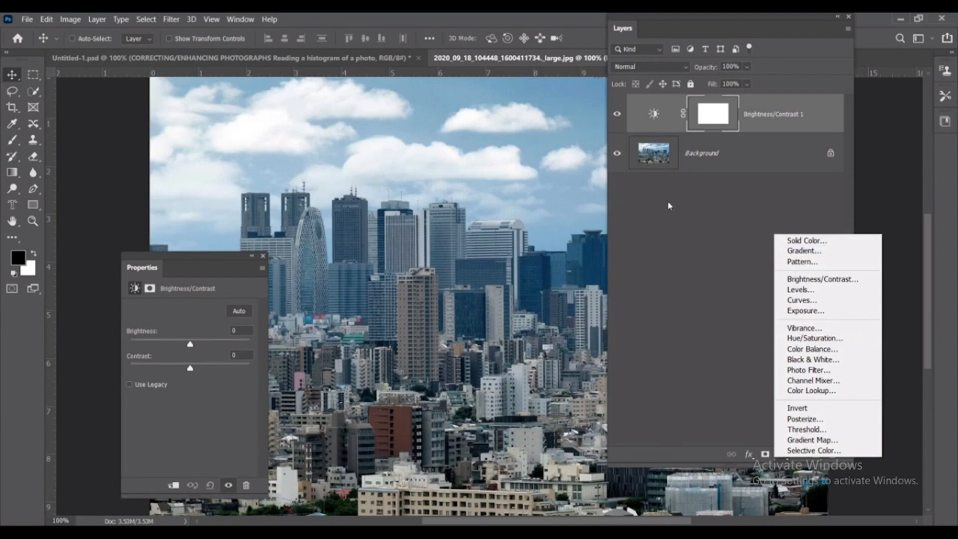
{"action": "left_click", "coordinate": [236, 24]}
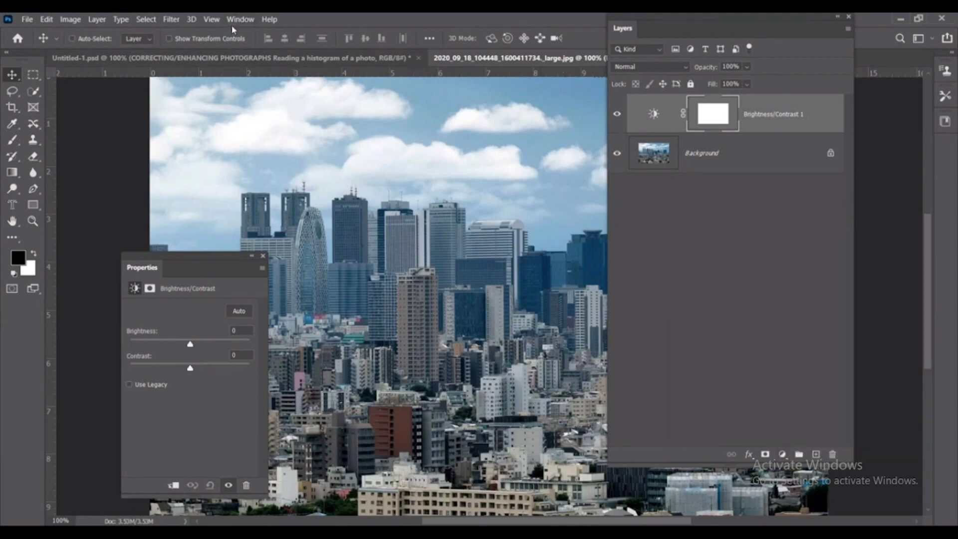
{"action": "left_click", "coordinate": [239, 20]}
{"action": "left_click", "coordinate": [286, 145]}
{"action": "left_click_drag", "start_coordinate": [739, 26], "coordinate": [445, 70]}
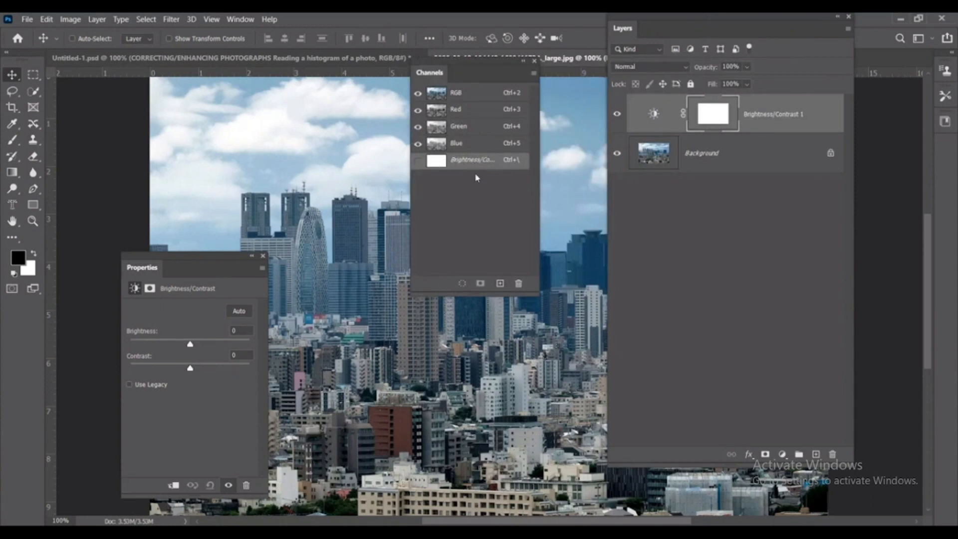
{"action": "left_click", "coordinate": [534, 60]}
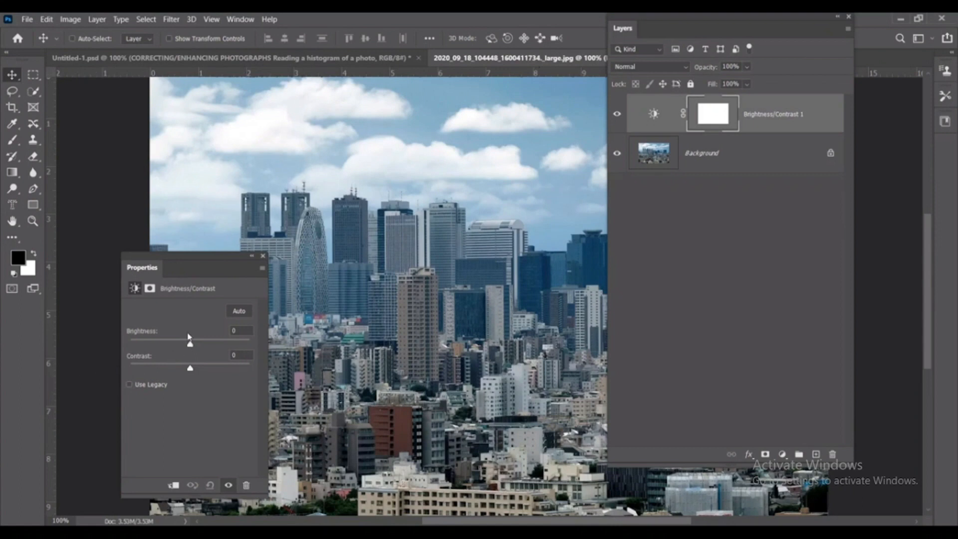
- Show the histogram above the Brightness/Contrast properties and set the adjustment's brightness to -2
{"action": "left_click", "coordinate": [239, 19]}
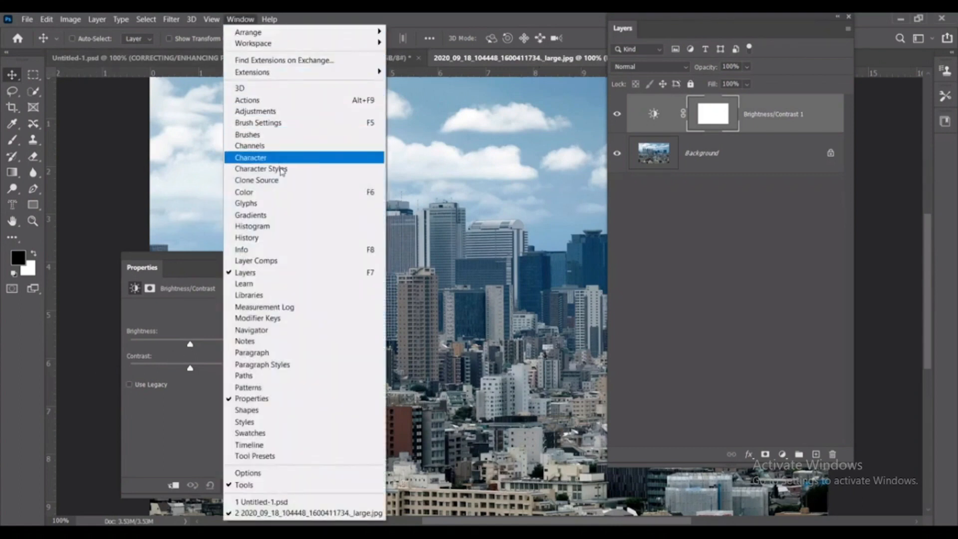
{"action": "left_click", "coordinate": [270, 226]}
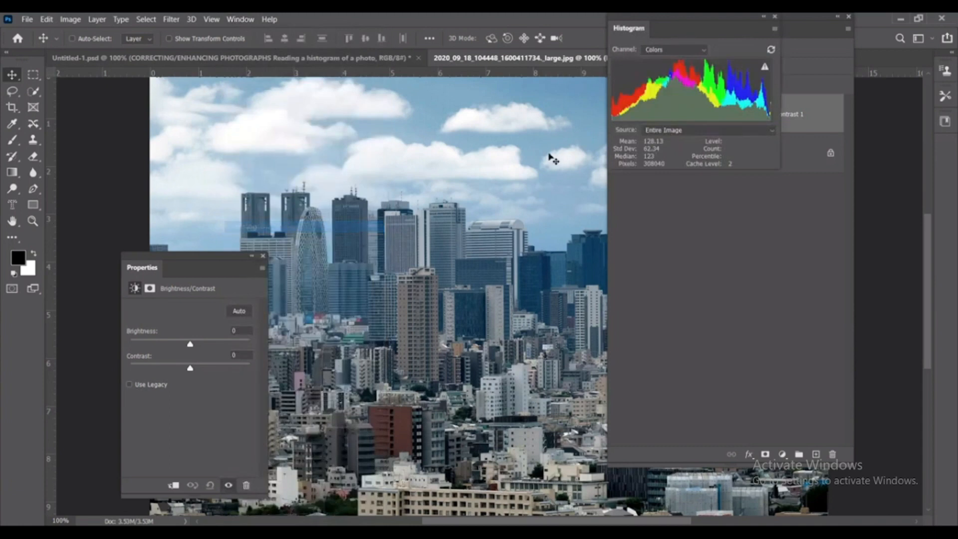
{"action": "left_click_drag", "start_coordinate": [638, 26], "coordinate": [132, 76]}
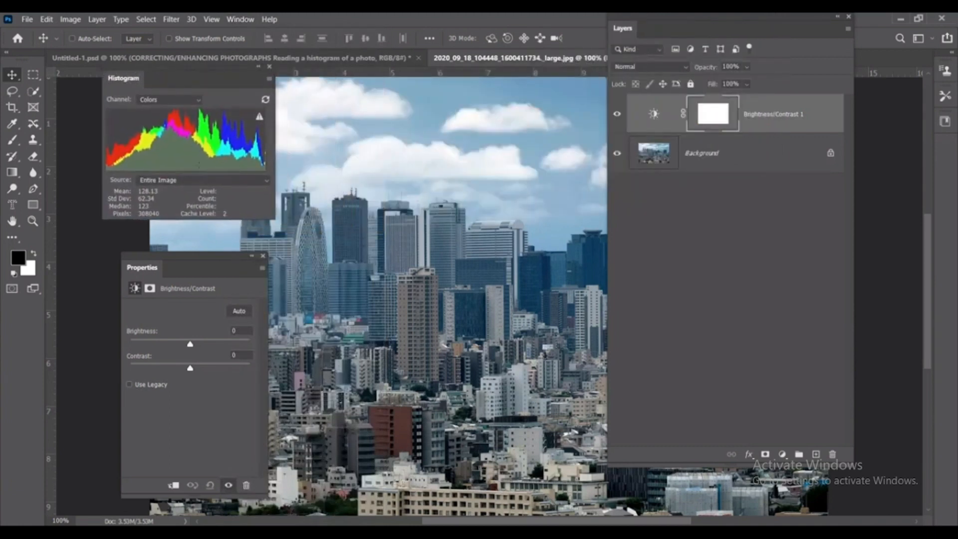
{"action": "left_click_drag", "start_coordinate": [190, 344], "coordinate": [187, 344]}
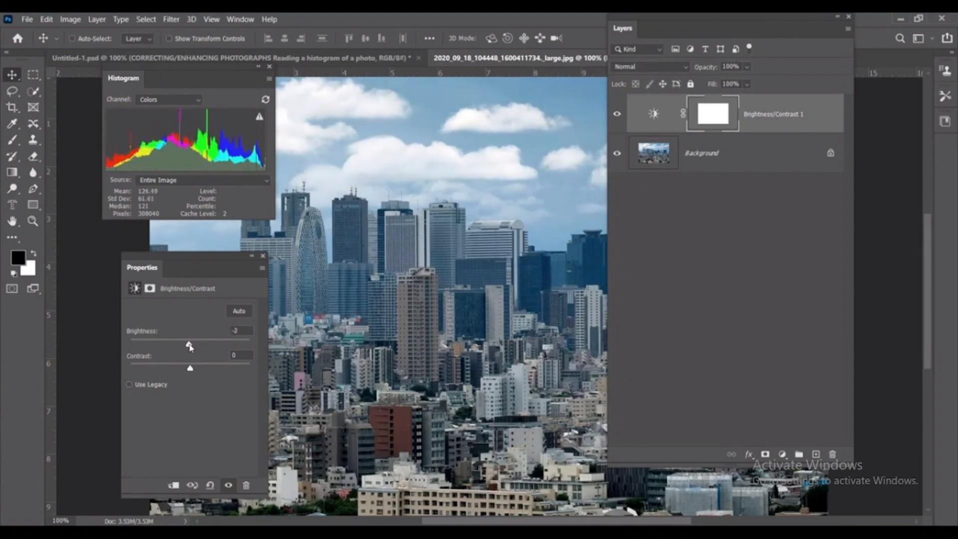
{"action": "left_click_drag", "start_coordinate": [628, 15], "coordinate": [708, 30]}
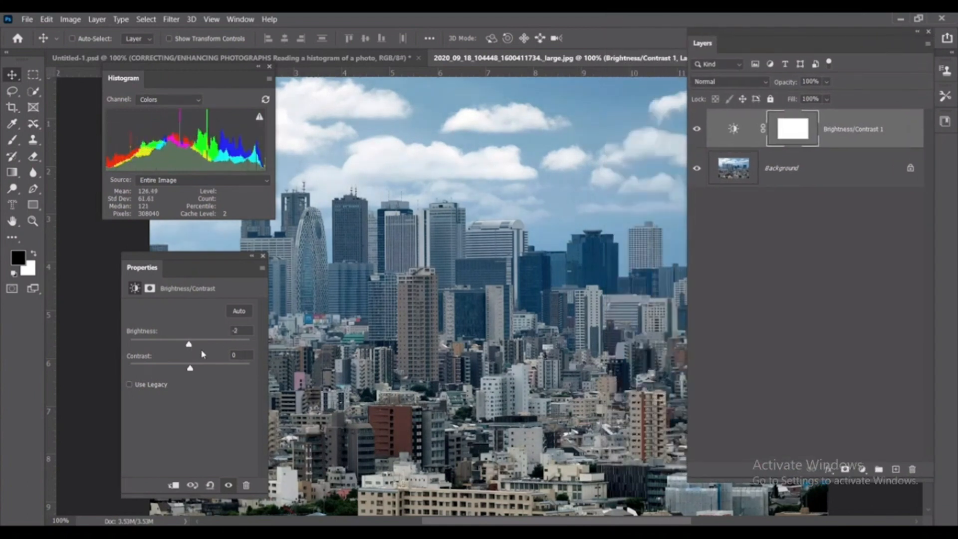
- Adjust the Brightness/Contrast 1 layer while watching the histogram, finishing with brightness at 21 and contrast at 31
{"action": "left_click_drag", "start_coordinate": [188, 344], "coordinate": [192, 346]}
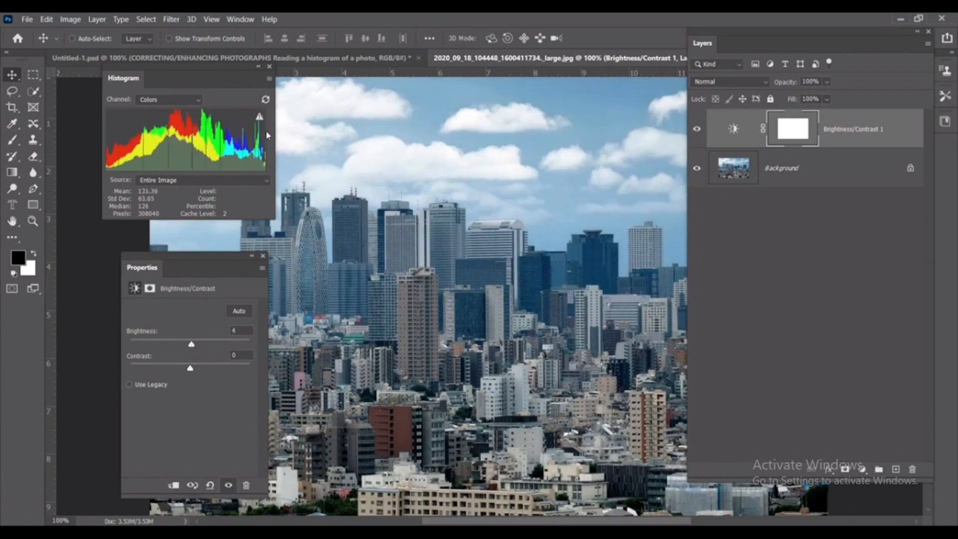
{"action": "left_click_drag", "start_coordinate": [741, 42], "coordinate": [871, 65]}
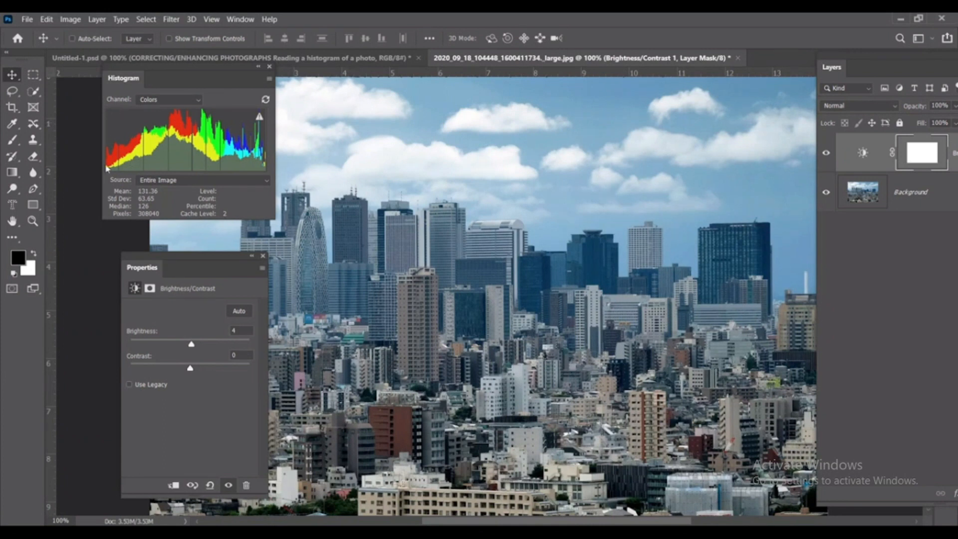
{"action": "left_click_drag", "start_coordinate": [190, 368], "coordinate": [202, 346]}
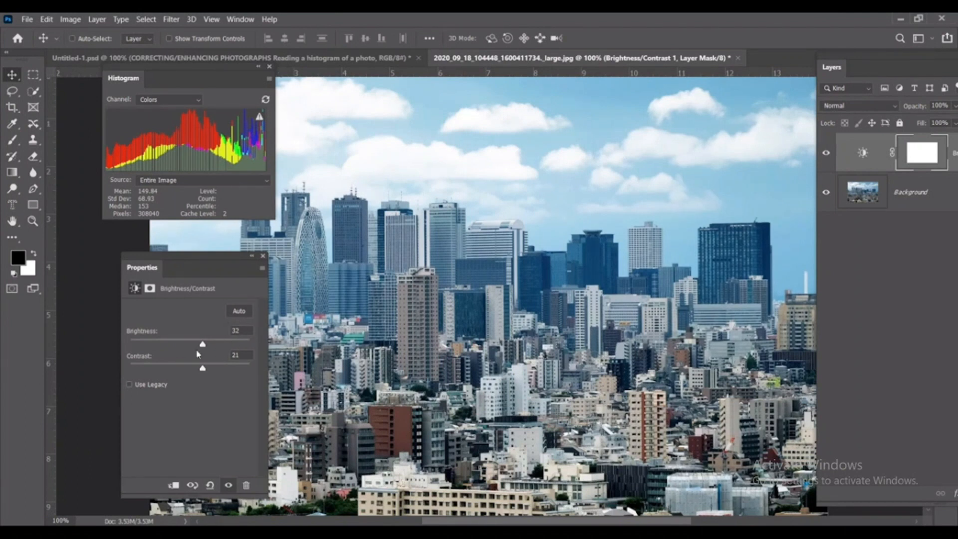
{"action": "left_click_drag", "start_coordinate": [201, 368], "coordinate": [203, 370]}
{"action": "left_click_drag", "start_coordinate": [202, 370], "coordinate": [187, 370]}
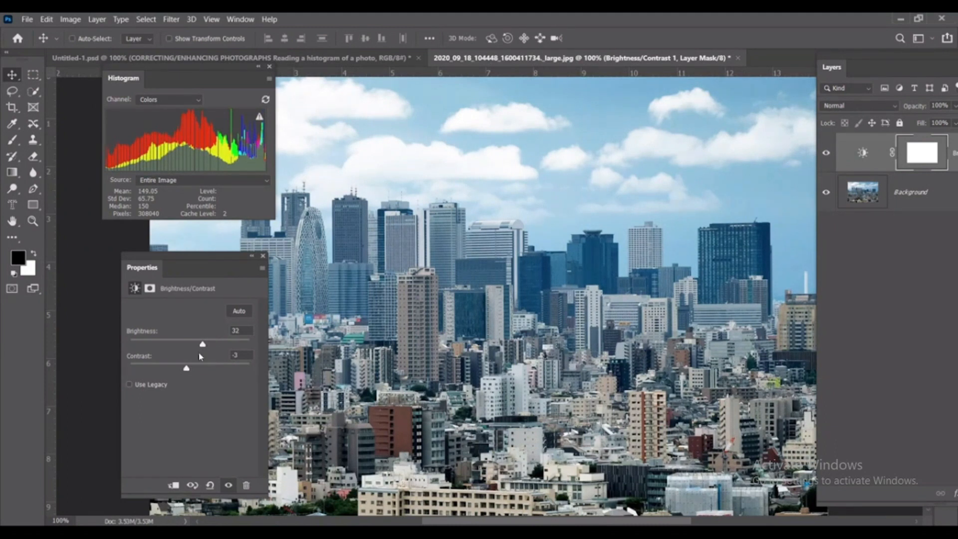
{"action": "mouse_move", "coordinate": [202, 346]}
{"action": "left_mouse_down"}
{"action": "mouse_move", "coordinate": [200, 370]}
{"action": "mouse_move", "coordinate": [208, 347]}
{"action": "left_mouse_up"}
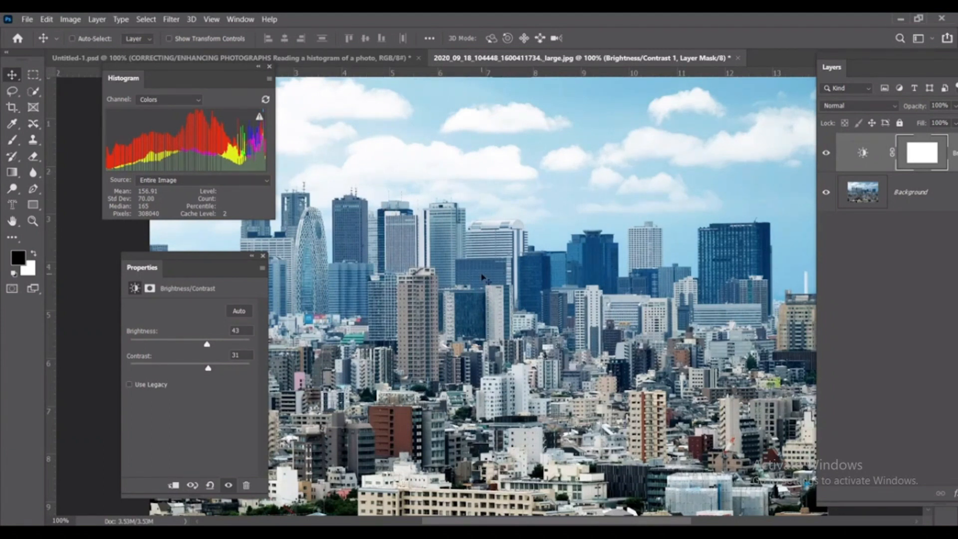
{"action": "left_click_drag", "start_coordinate": [207, 344], "coordinate": [198, 344]}
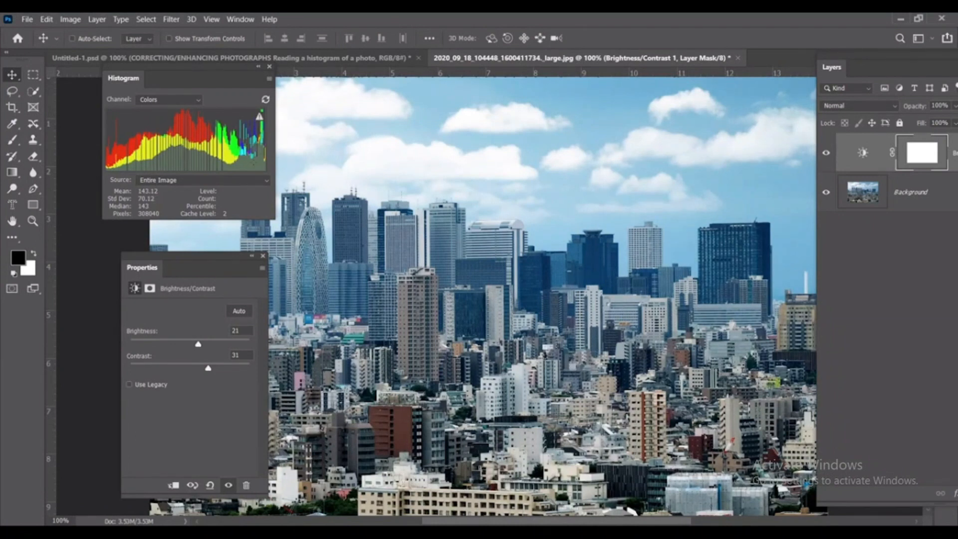
- Hide and then delete the Brightness/Contrast 1 adjustment layer, and close the properties
{"action": "left_click_drag", "start_coordinate": [848, 64], "coordinate": [604, 55]}
{"action": "left_click", "coordinate": [581, 145]}
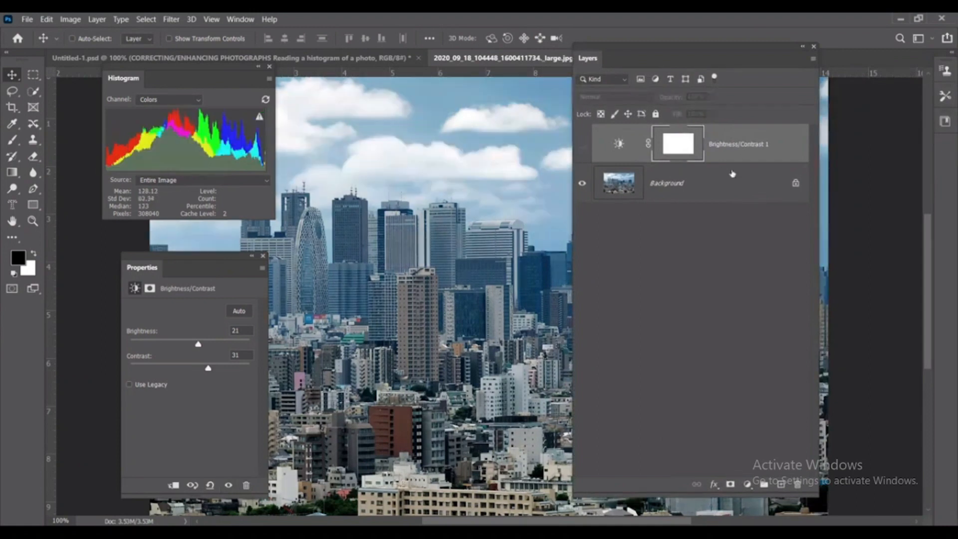
{"action": "left_click_drag", "start_coordinate": [740, 149], "coordinate": [797, 485]}
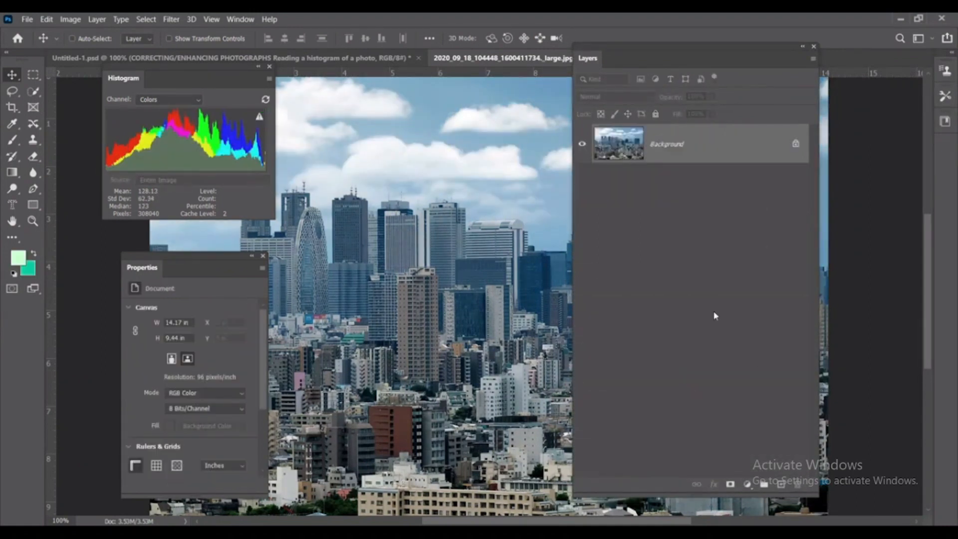
{"action": "left_click", "coordinate": [262, 257]}
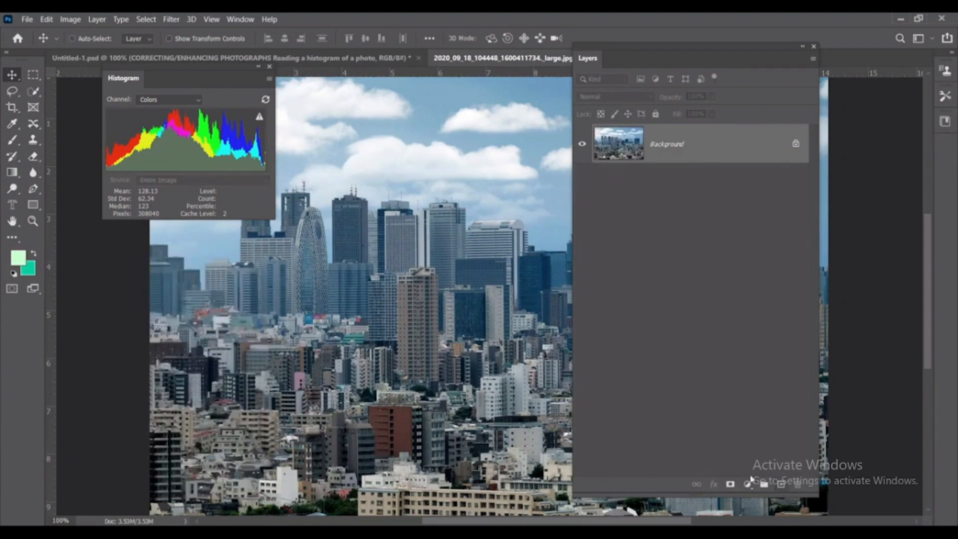
- Add a Levels adjustment layer above the Background photo and widen its properties beneath the histogram
{"action": "left_click", "coordinate": [747, 484]}
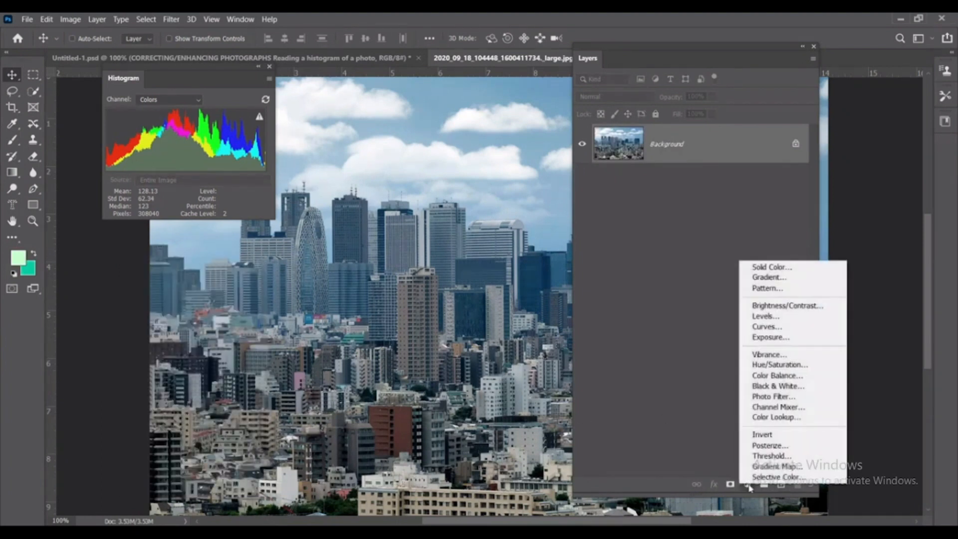
{"action": "left_click", "coordinate": [763, 316]}
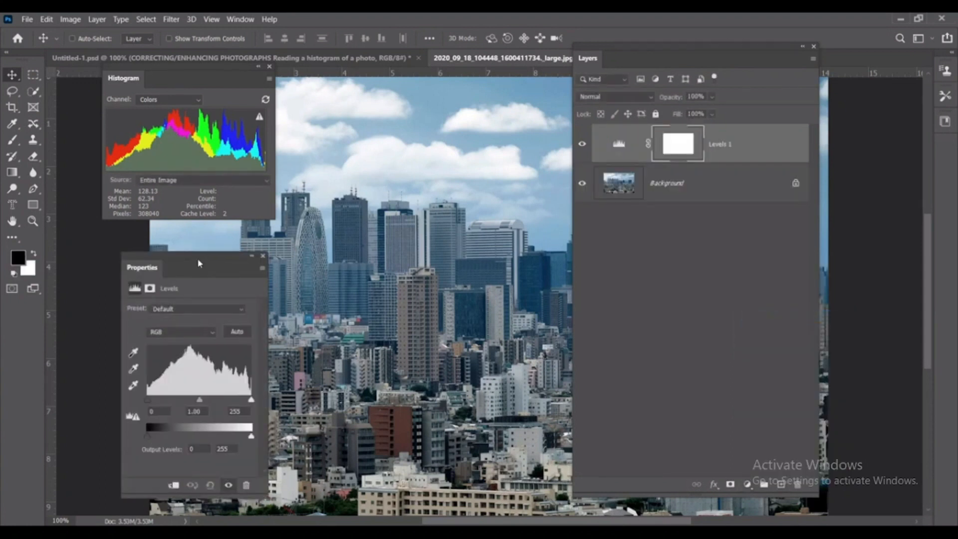
{"action": "left_click_drag", "start_coordinate": [237, 260], "coordinate": [258, 237]}
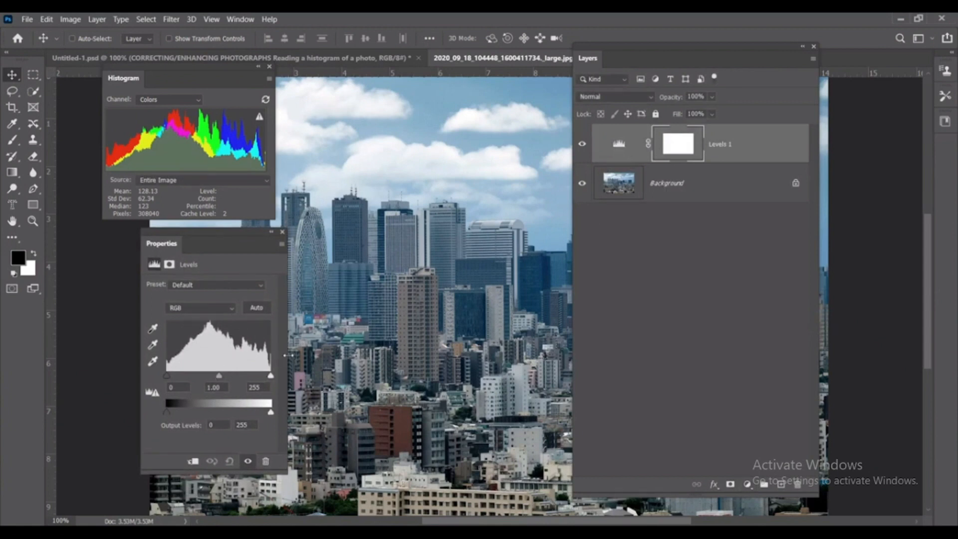
{"action": "left_click_drag", "start_coordinate": [285, 355], "coordinate": [391, 362]}
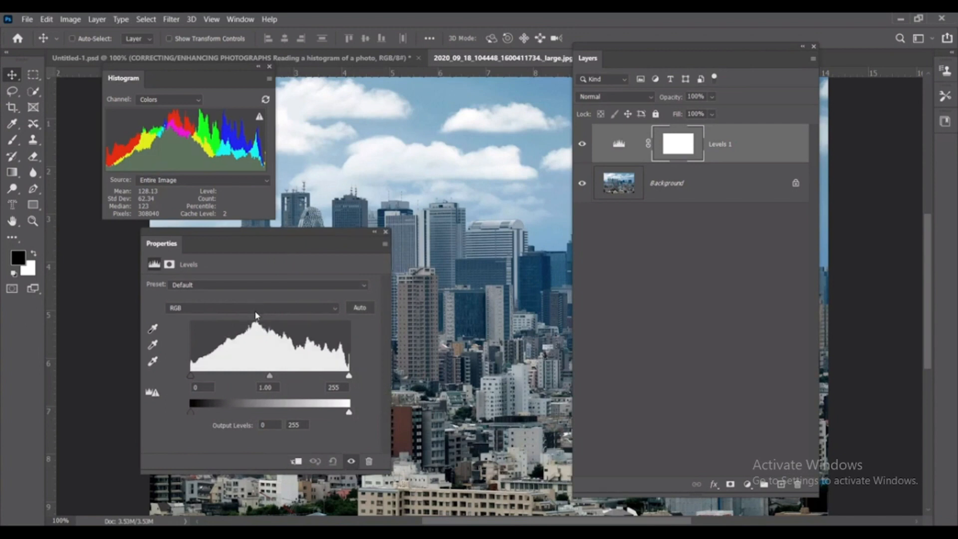
- Try out the Levels input sliders, setting the midtones to 1.04 with shadows at 0 and highlights at 255
{"action": "left_click_drag", "start_coordinate": [191, 375], "coordinate": [185, 375]}
{"action": "mouse_move", "coordinate": [269, 375]}
{"action": "left_mouse_down"}
{"action": "mouse_move", "coordinate": [278, 380]}
{"action": "mouse_move", "coordinate": [267, 380]}
{"action": "left_mouse_up"}
{"action": "mouse_move", "coordinate": [348, 376]}
{"action": "left_mouse_down"}
{"action": "mouse_move", "coordinate": [340, 379]}
{"action": "mouse_move", "coordinate": [360, 382]}
{"action": "left_mouse_up"}
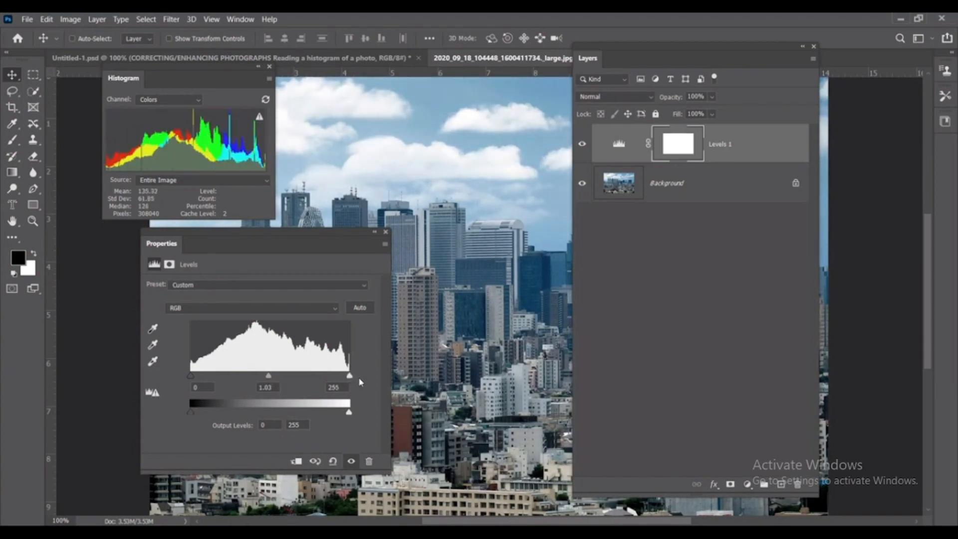
{"action": "left_click_drag", "start_coordinate": [268, 378], "coordinate": [269, 379]}
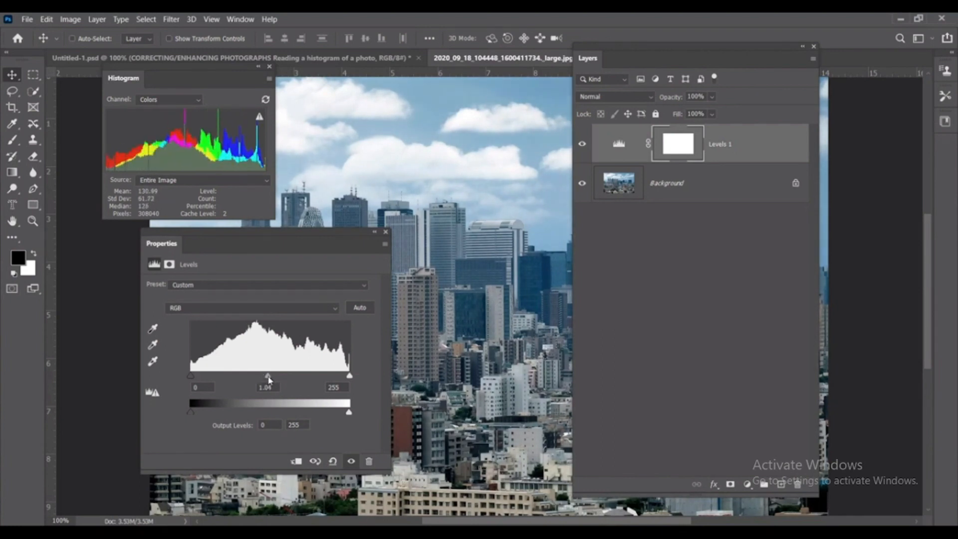
- Uncover the photo, set the Levels shadow input to 10 and brighten the midtones to about 1.34, closing the properties when finished
{"action": "left_click_drag", "start_coordinate": [652, 51], "coordinate": [892, 100]}
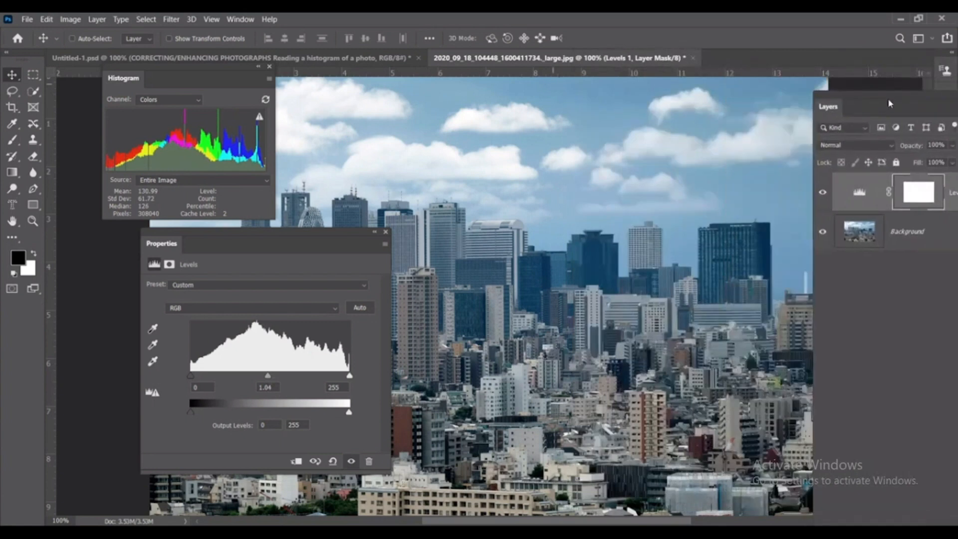
{"action": "left_click_drag", "start_coordinate": [370, 238], "coordinate": [255, 251]}
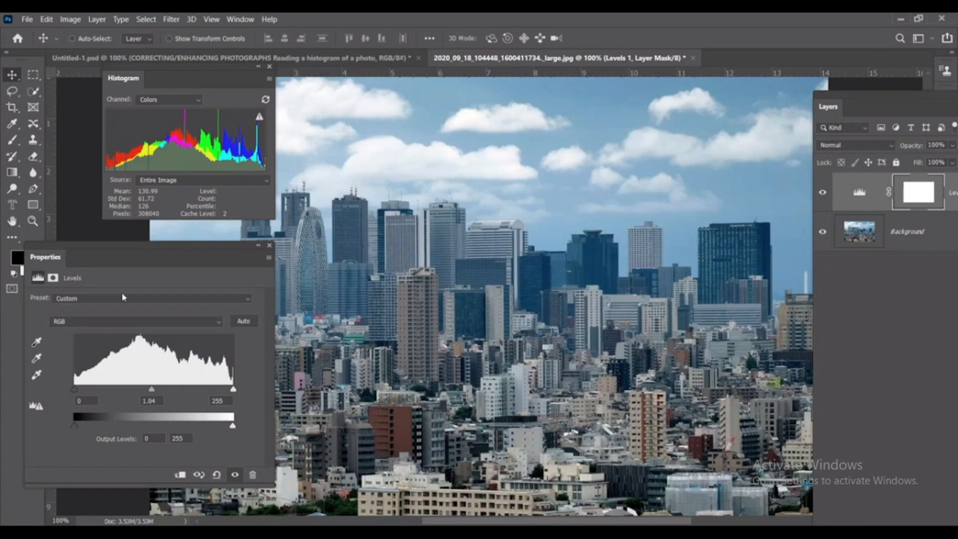
{"action": "left_click_drag", "start_coordinate": [74, 389], "coordinate": [79, 389]}
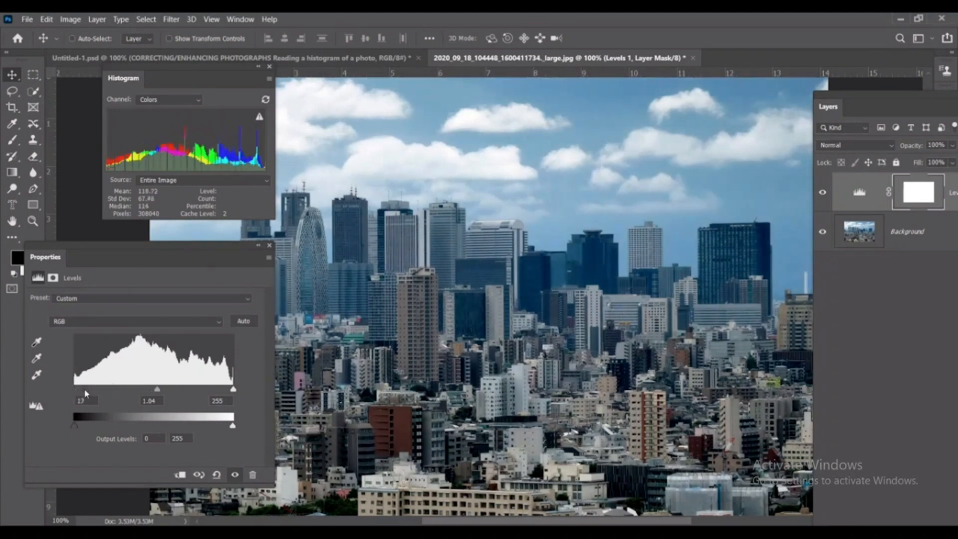
{"action": "left_click_drag", "start_coordinate": [155, 390], "coordinate": [140, 391]}
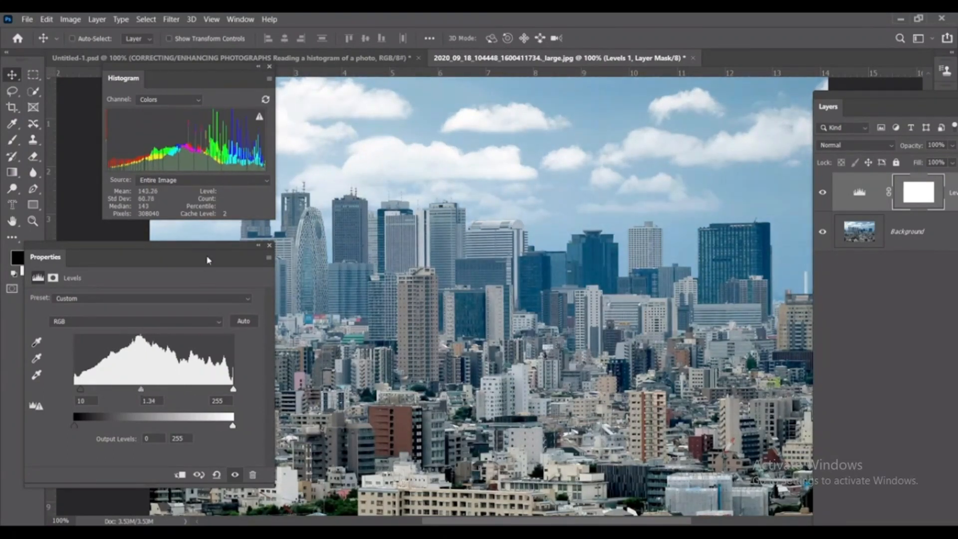
{"action": "left_click_drag", "start_coordinate": [207, 260], "coordinate": [162, 266]}
{"action": "left_click_drag", "start_coordinate": [182, 398], "coordinate": [180, 398]}
{"action": "left_click", "coordinate": [223, 252]}
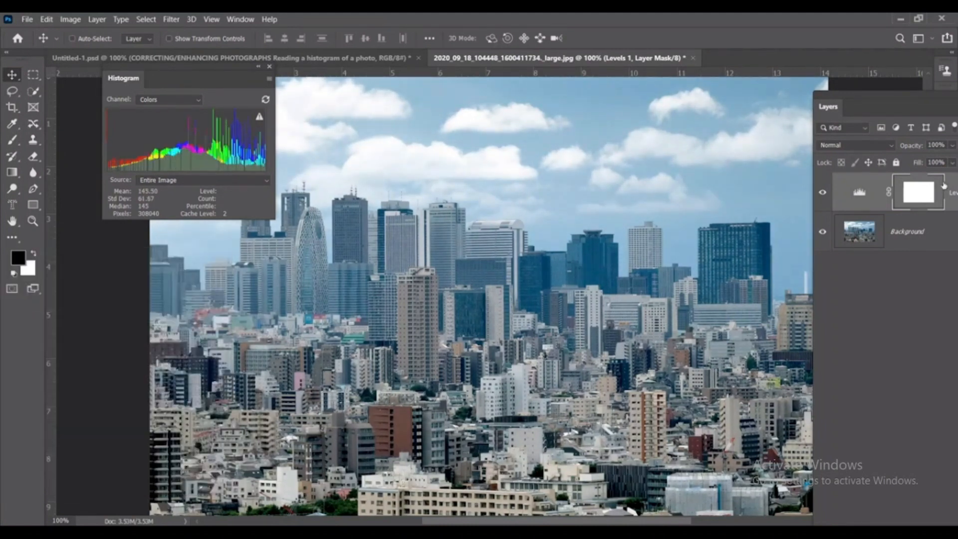
- Add a Brightness/Contrast adjustment layer above Levels 1 with brightness 17 and contrast 21, keeping the photo uncovered
{"action": "left_click_drag", "start_coordinate": [877, 96], "coordinate": [656, 37]}
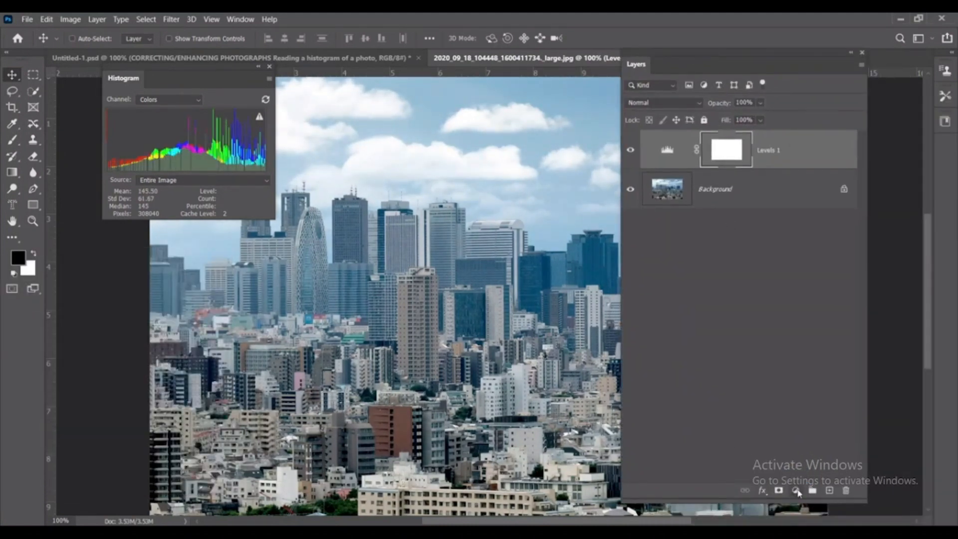
{"action": "left_click", "coordinate": [795, 490]}
{"action": "left_click", "coordinate": [834, 311]}
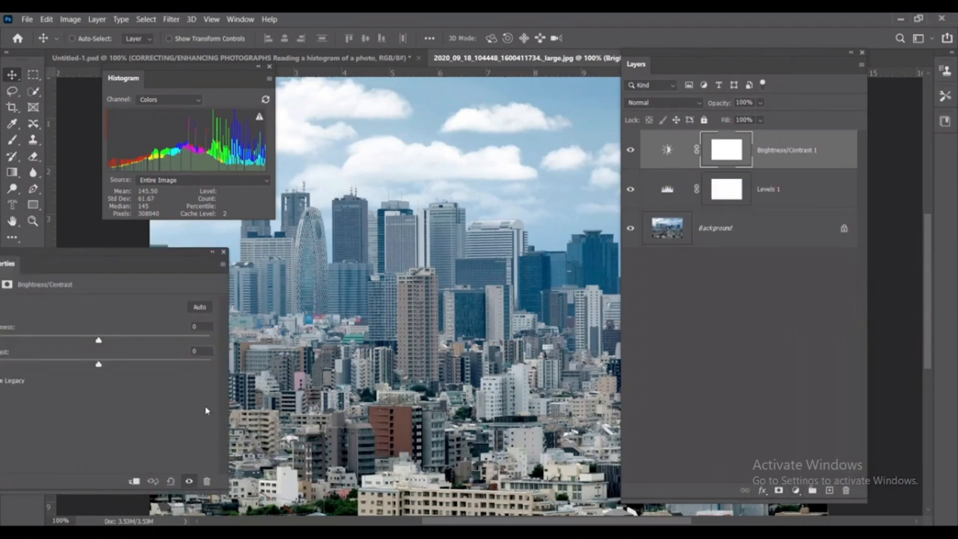
{"action": "left_click_drag", "start_coordinate": [99, 341], "coordinate": [123, 368]}
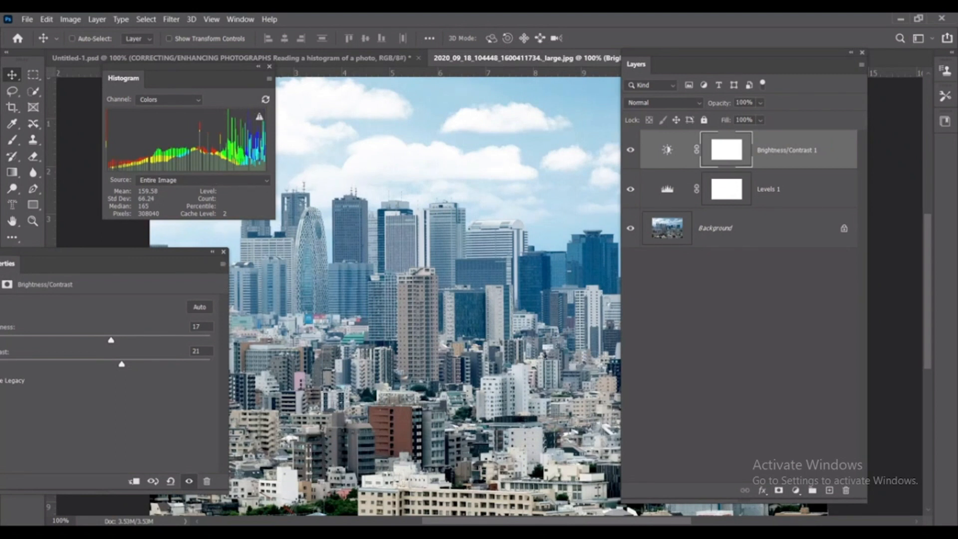
{"action": "left_click_drag", "start_coordinate": [681, 63], "coordinate": [810, 174]}
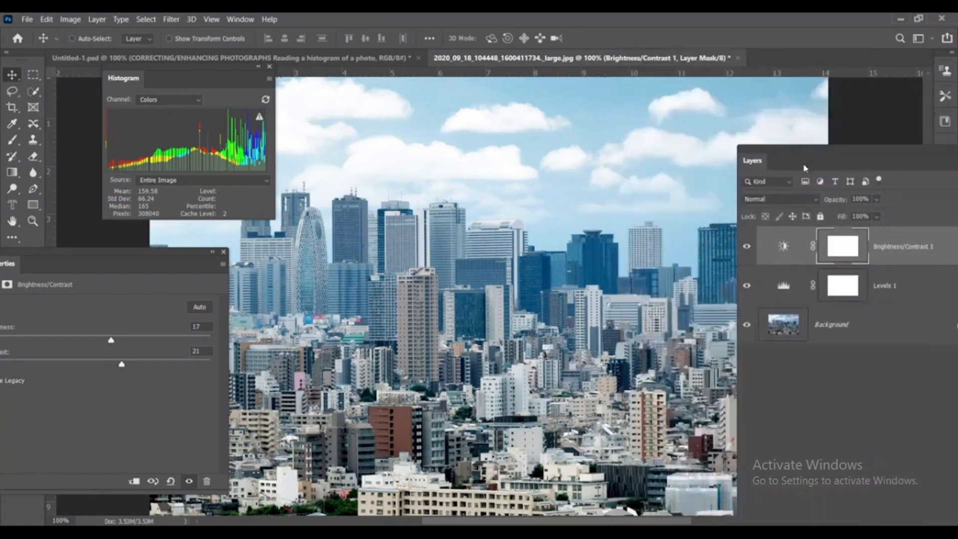
{"action": "left_click_drag", "start_coordinate": [125, 268], "coordinate": [535, 380]}
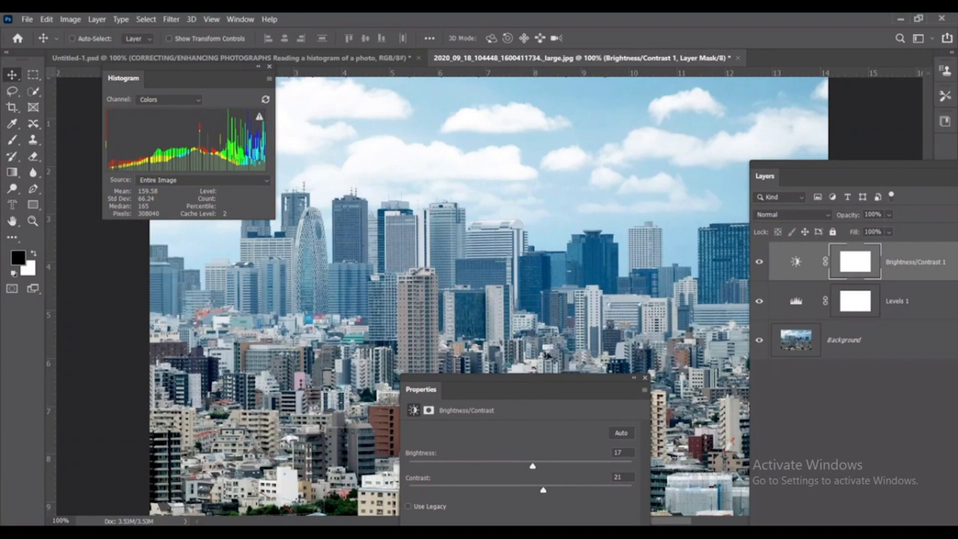
- Add a Solid Color fill layer in light green (c9ffcc) above the Brightness/Contrast 1 layer
{"action": "left_click_drag", "start_coordinate": [846, 178], "coordinate": [642, 97]}
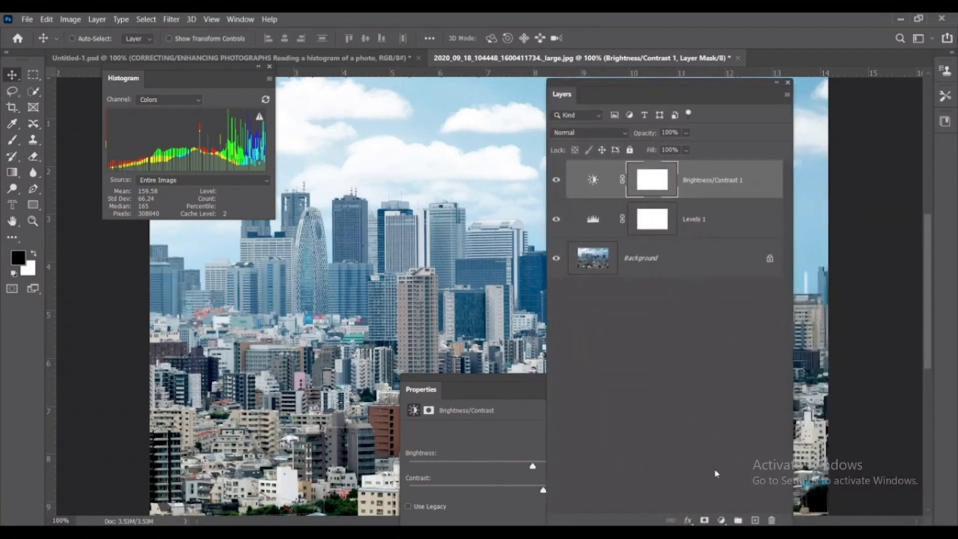
{"action": "left_click", "coordinate": [721, 520]}
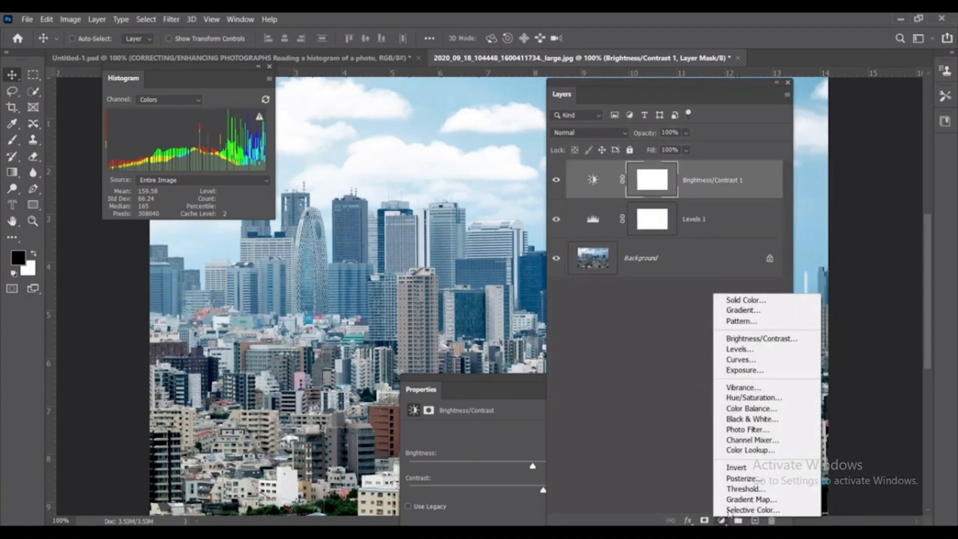
{"action": "left_click", "coordinate": [733, 300]}
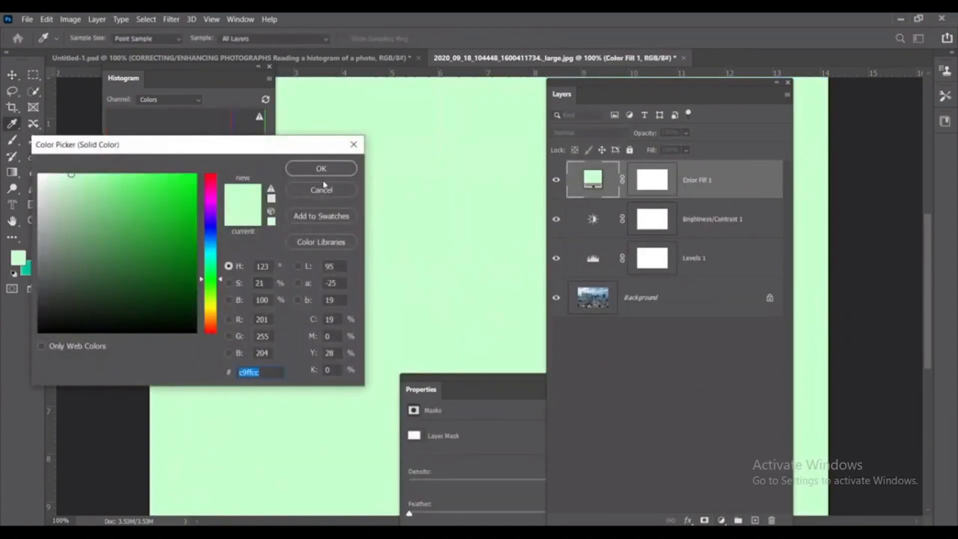
{"action": "left_click", "coordinate": [320, 168]}
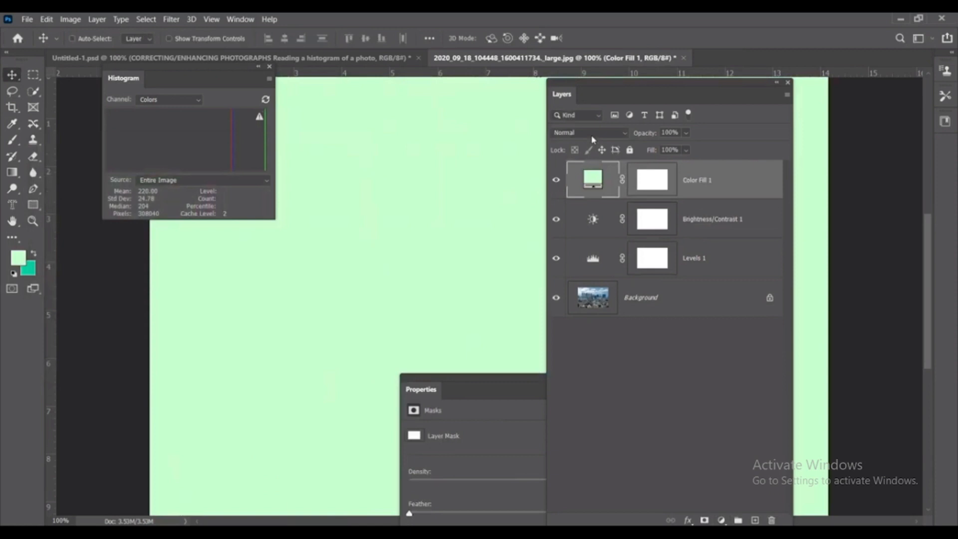
- Cycle the green Color Fill 1 layer through the blend modes from Darken onward, stopping at Hue
{"action": "left_click", "coordinate": [593, 140]}
{"action": "left_click", "coordinate": [589, 149]}
{"action": "key", "text": "Down"}
{"action": "key", "text": "Down"}
{"action": "key", "text": "Down"}
{"action": "key", "text": "Down"}
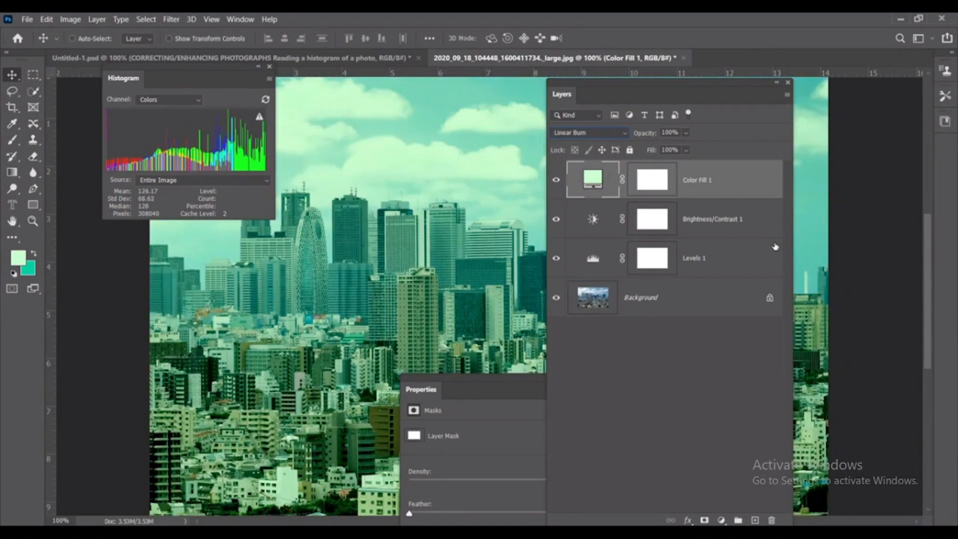
{"action": "key", "text": "Down"}
{"action": "key", "text": "Down"}
{"action": "key", "text": "Down"}
{"action": "key", "text": "Down"}
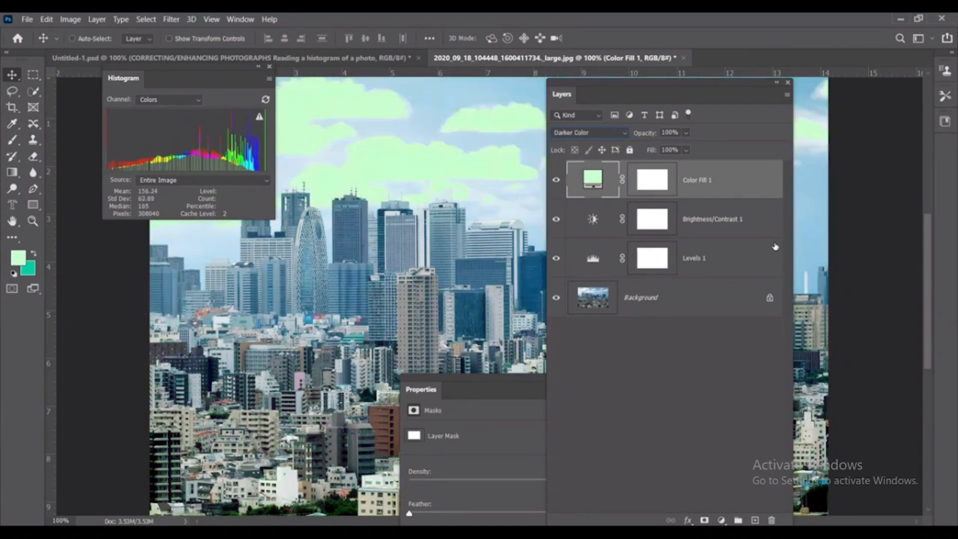
{"action": "key", "text": "Down"}
{"action": "key", "text": "Down"}
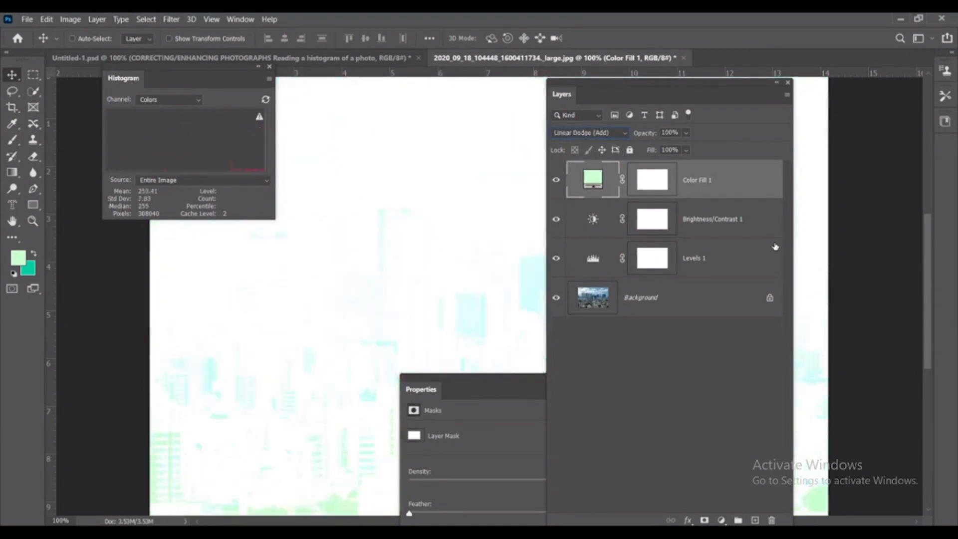
{"action": "key", "text": "Down"}
{"action": "key", "text": "Down"}
{"action": "key", "text": "Down"}
{"action": "key", "text": "Down"}
{"action": "key", "text": "Down"}
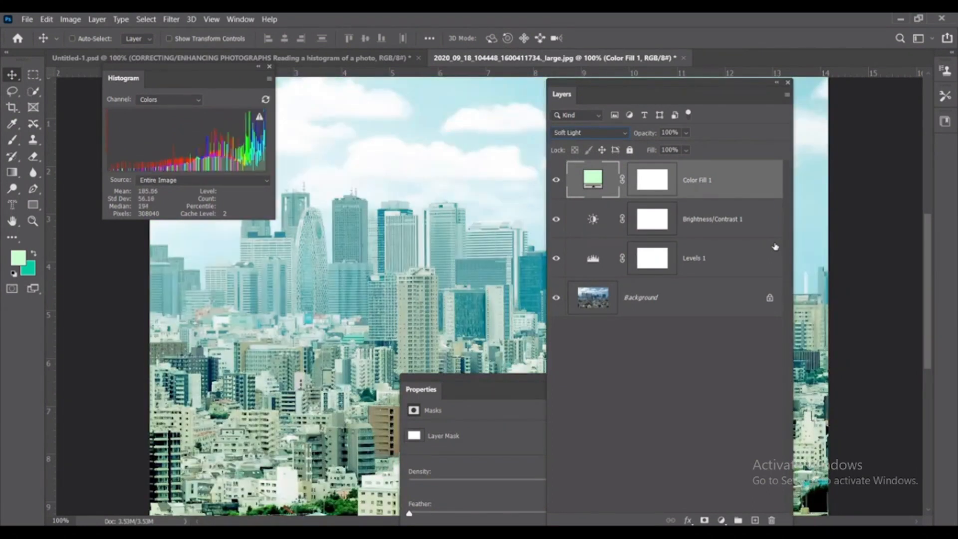
{"action": "key", "text": "Down"}
{"action": "key", "text": "Down"}
{"action": "key", "text": "Down"}
{"action": "key", "text": "Down"}
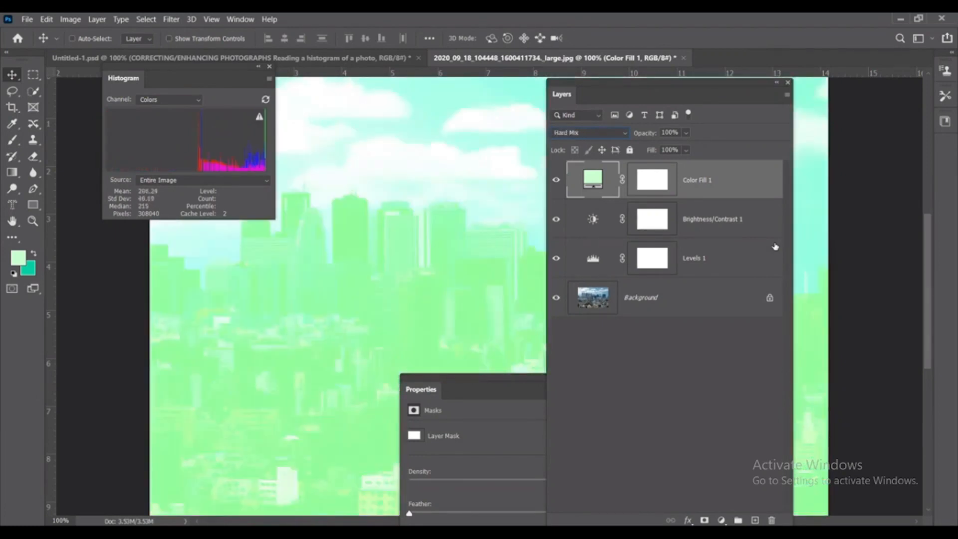
{"action": "key", "text": "Down"}
{"action": "key", "text": "Down"}
{"action": "key", "text": "Down"}
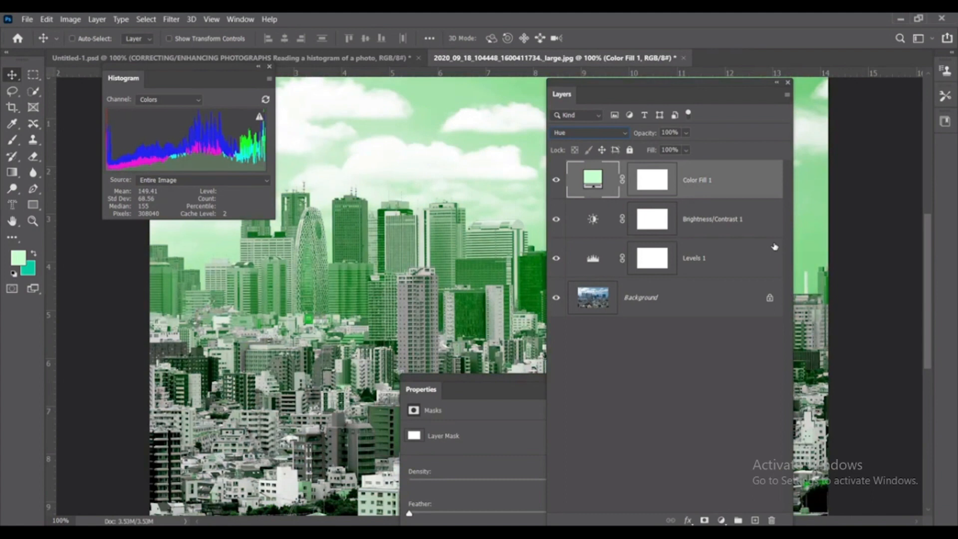
- Hide the Color Fill 1 layer, move the layer list off the photo and close the mask properties
{"action": "left_click", "coordinate": [555, 179]}
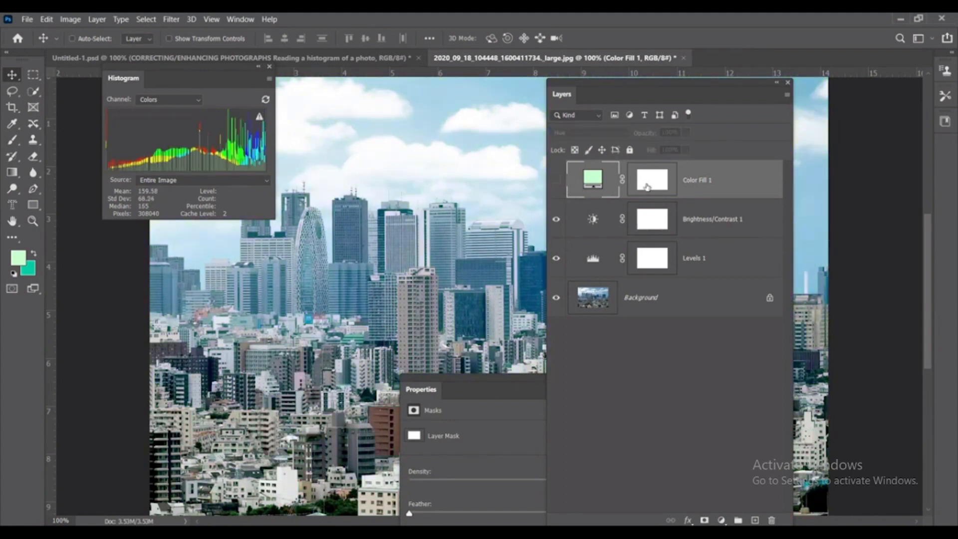
{"action": "left_click_drag", "start_coordinate": [602, 86], "coordinate": [717, 72]}
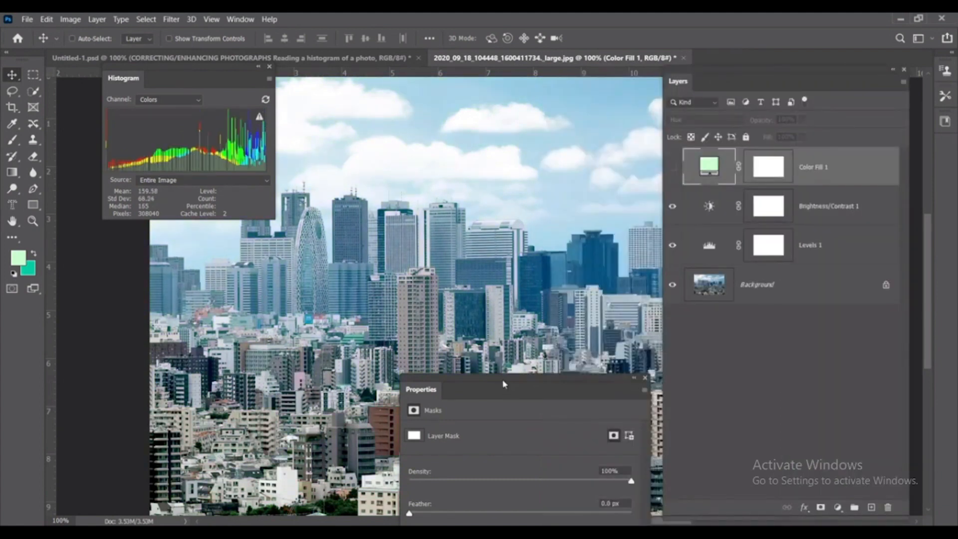
{"action": "left_click_drag", "start_coordinate": [503, 384], "coordinate": [630, 284]}
{"action": "left_click", "coordinate": [770, 281]}
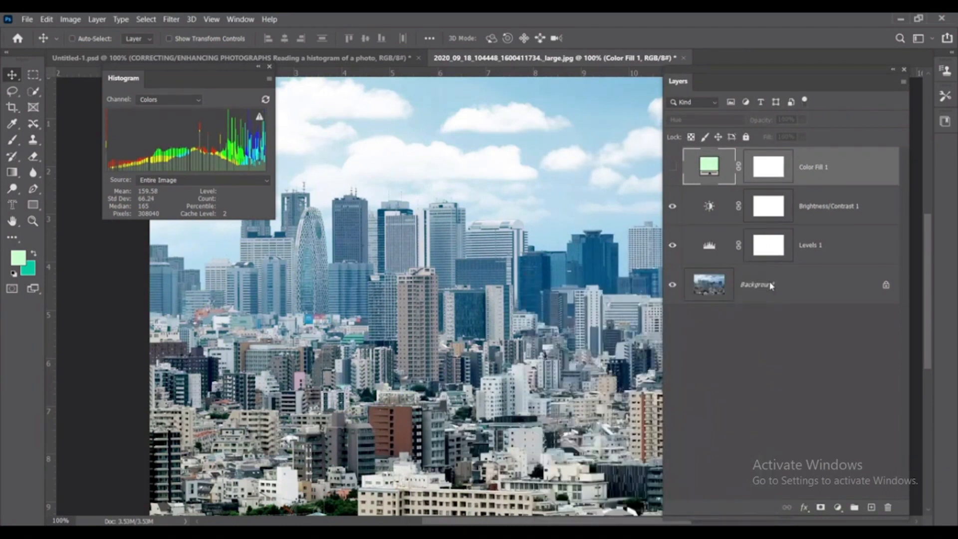